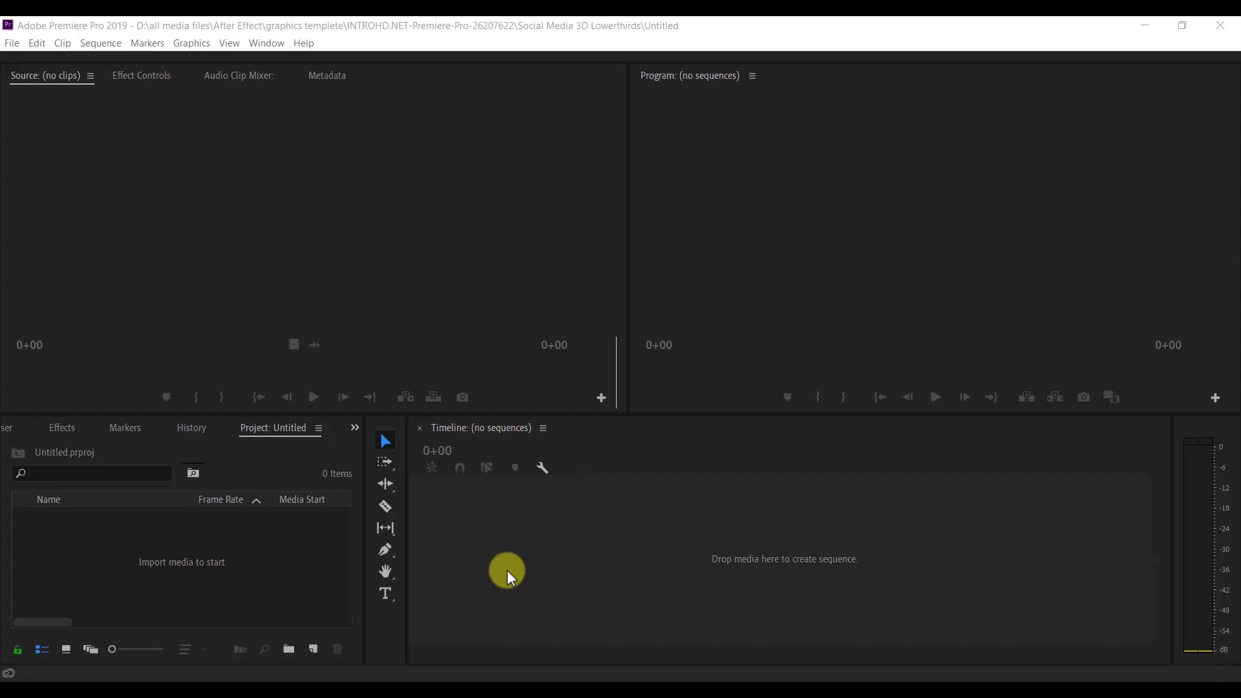
# - Import Pexels Videos 2084066.mp4 into the project
pyautogui.doubleClick(185, 553)
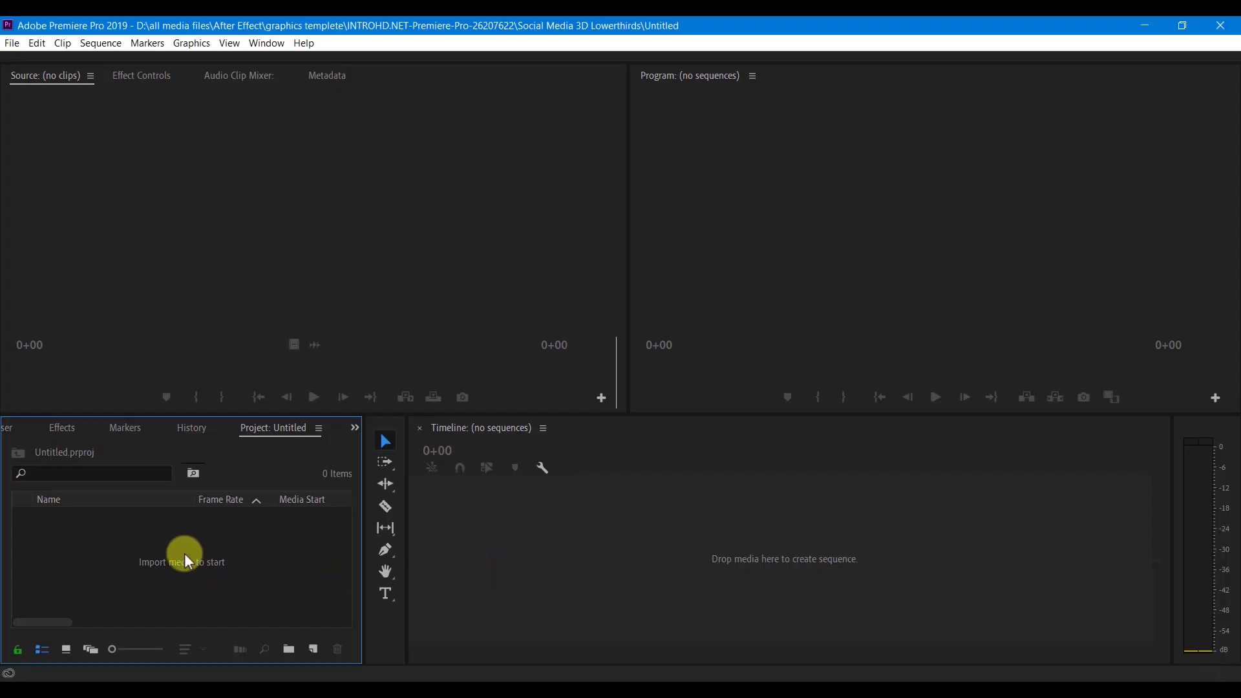
pyautogui.doubleClick(301, 191)
pyautogui.scroll(-1, 414, 227)
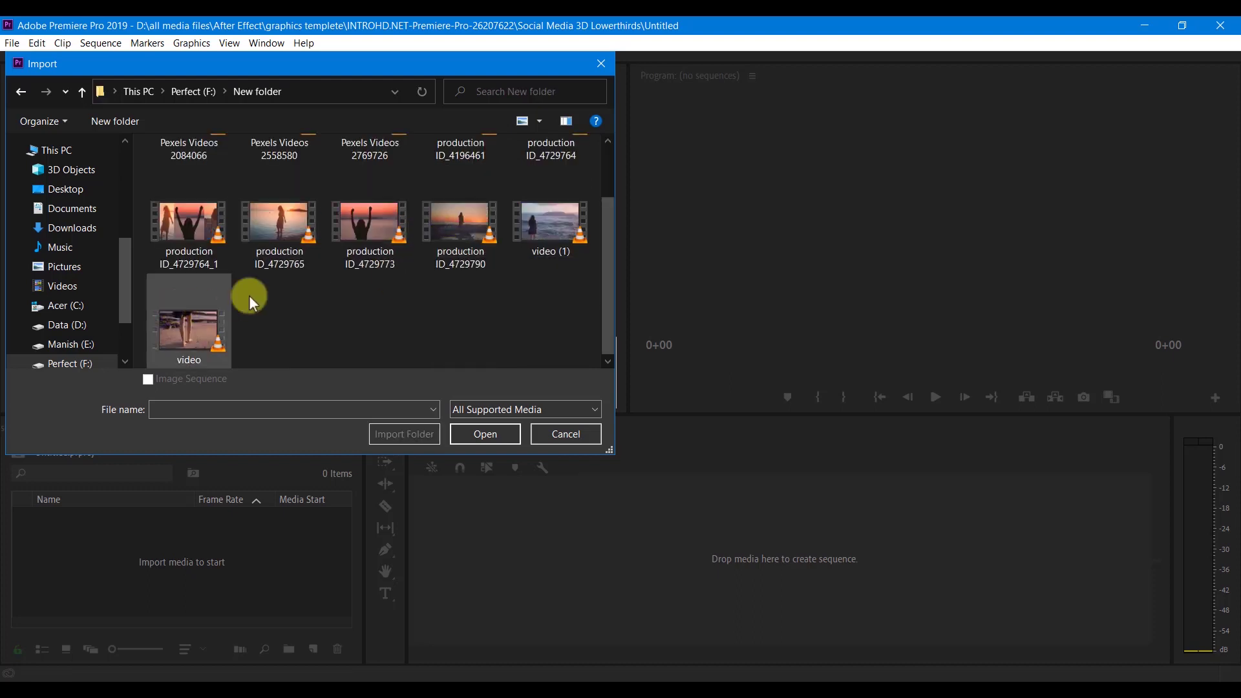
pyautogui.scroll(1, 313, 292)
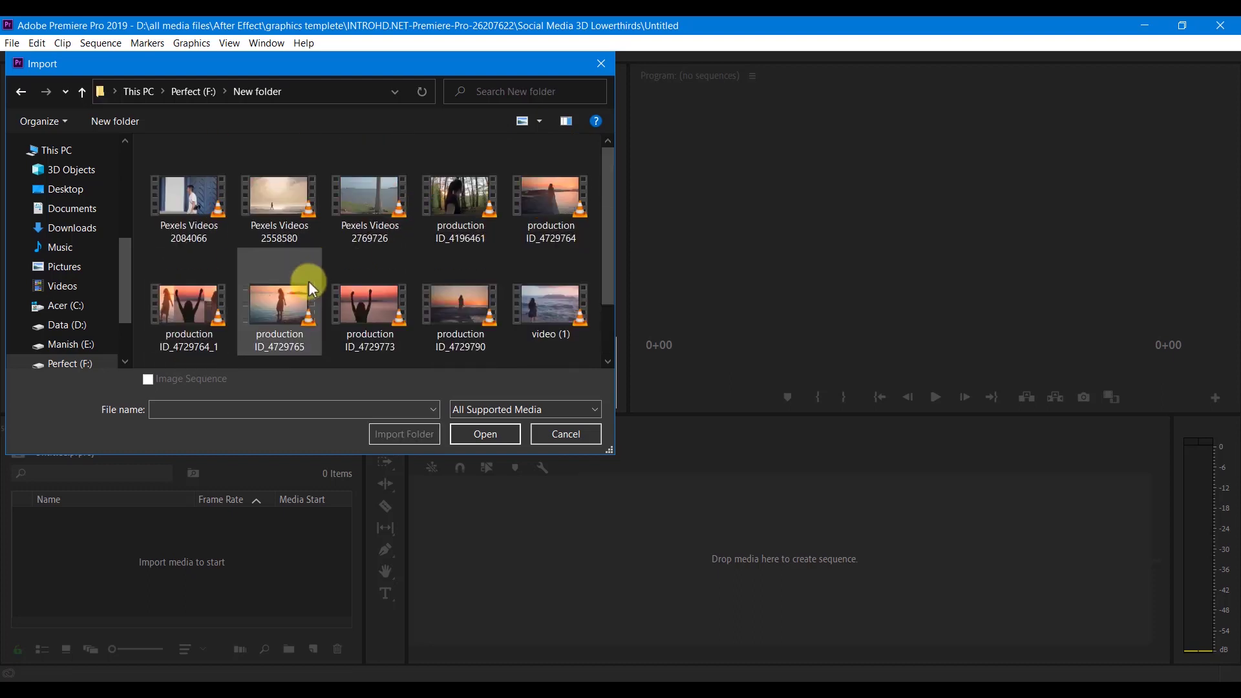
pyautogui.doubleClick(188, 193)
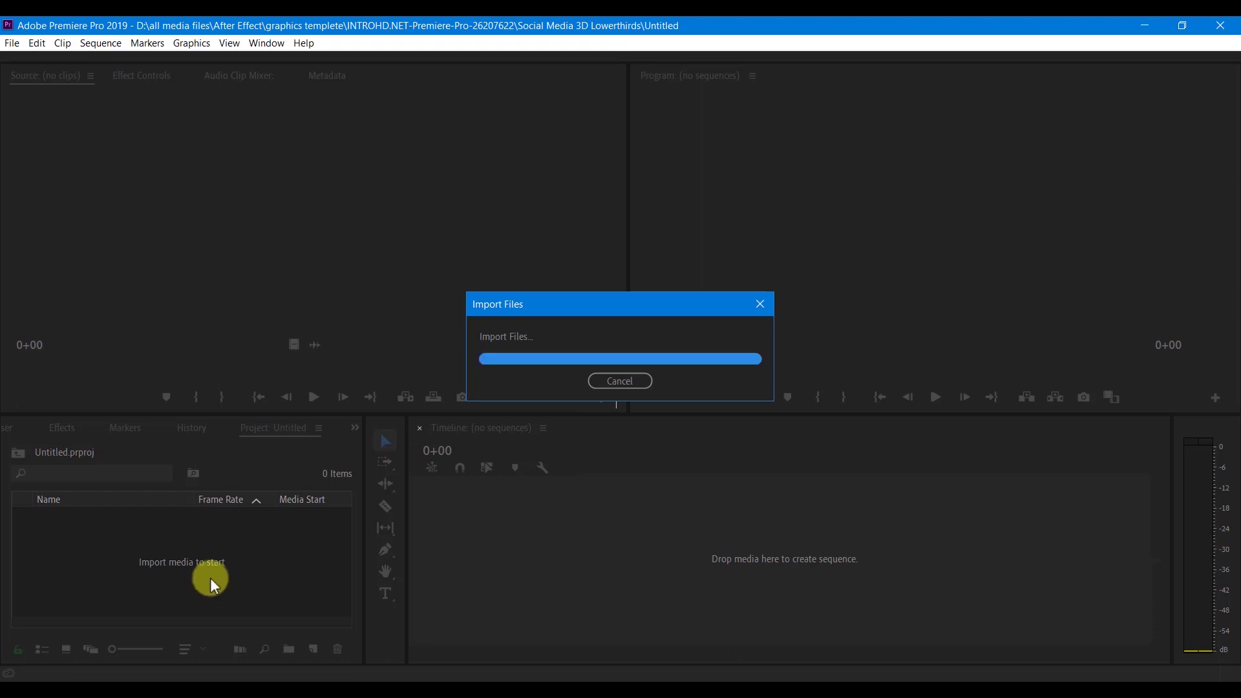
# - Create a sequence from the Pexels clip, play it through, and return the playhead to 0
pyautogui.click(118, 572)
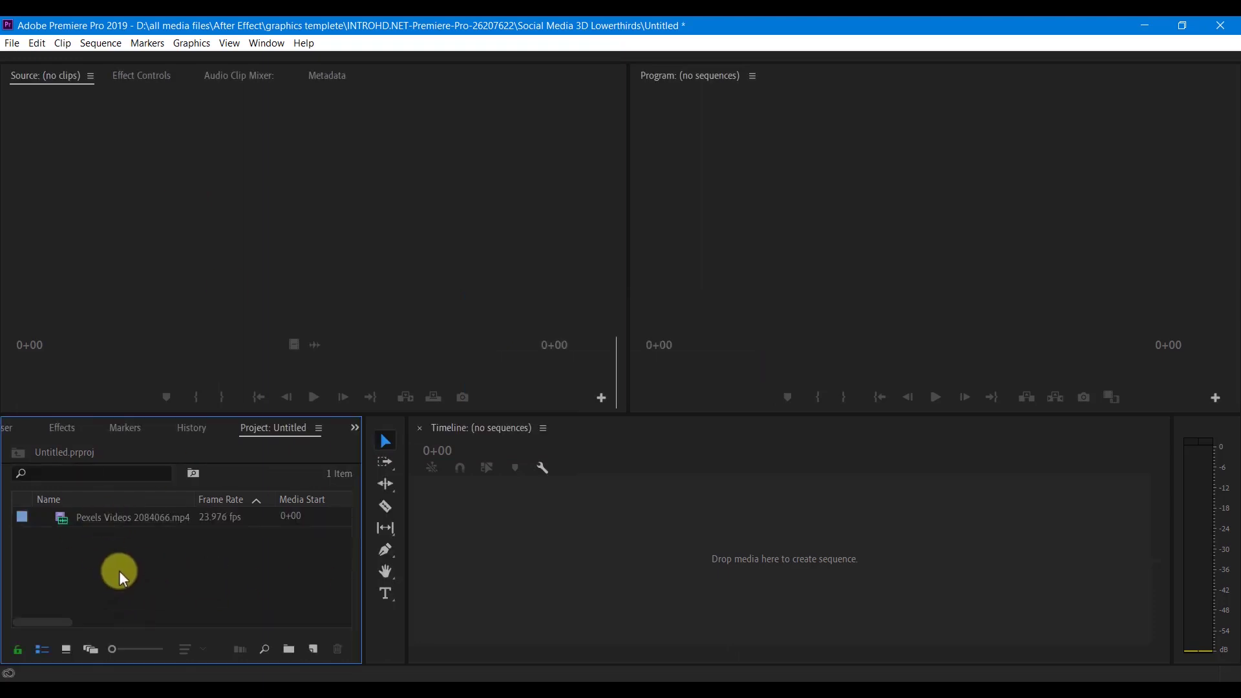
pyautogui.click(114, 515)
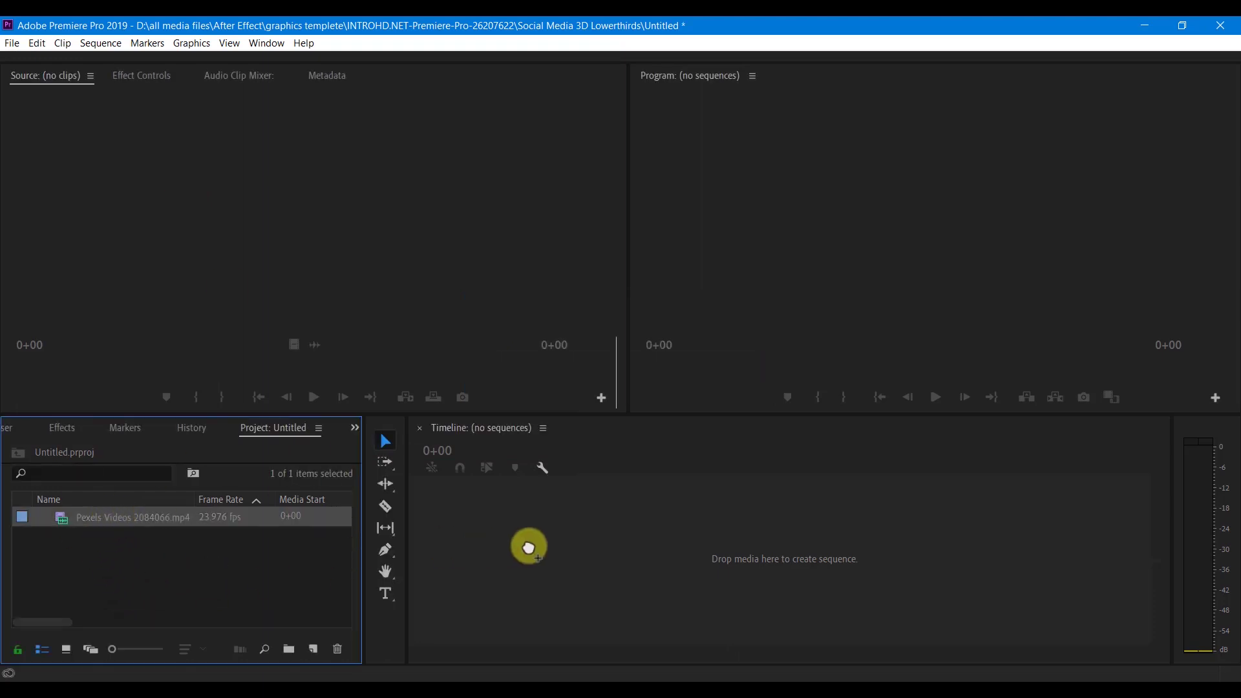
pyautogui.moveTo(528, 548); pyautogui.dragTo(623, 565)
pyautogui.press('space')
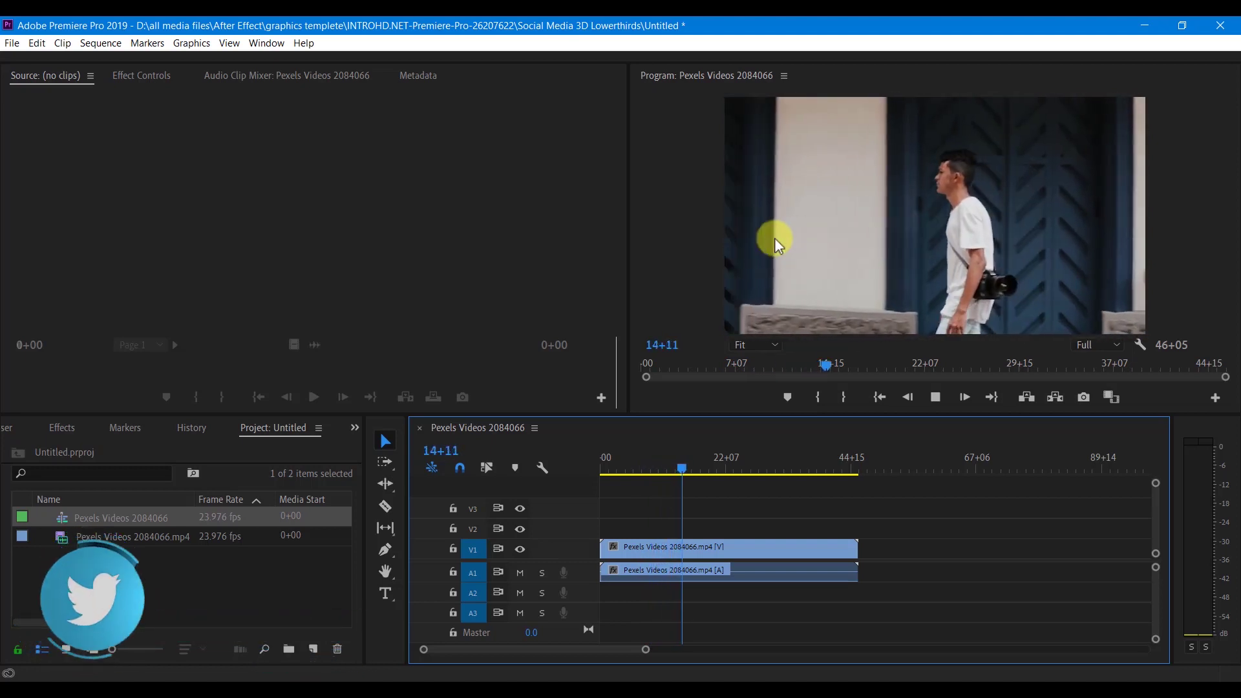
pyautogui.press('space')
pyautogui.moveTo(698, 467); pyautogui.dragTo(603, 469)
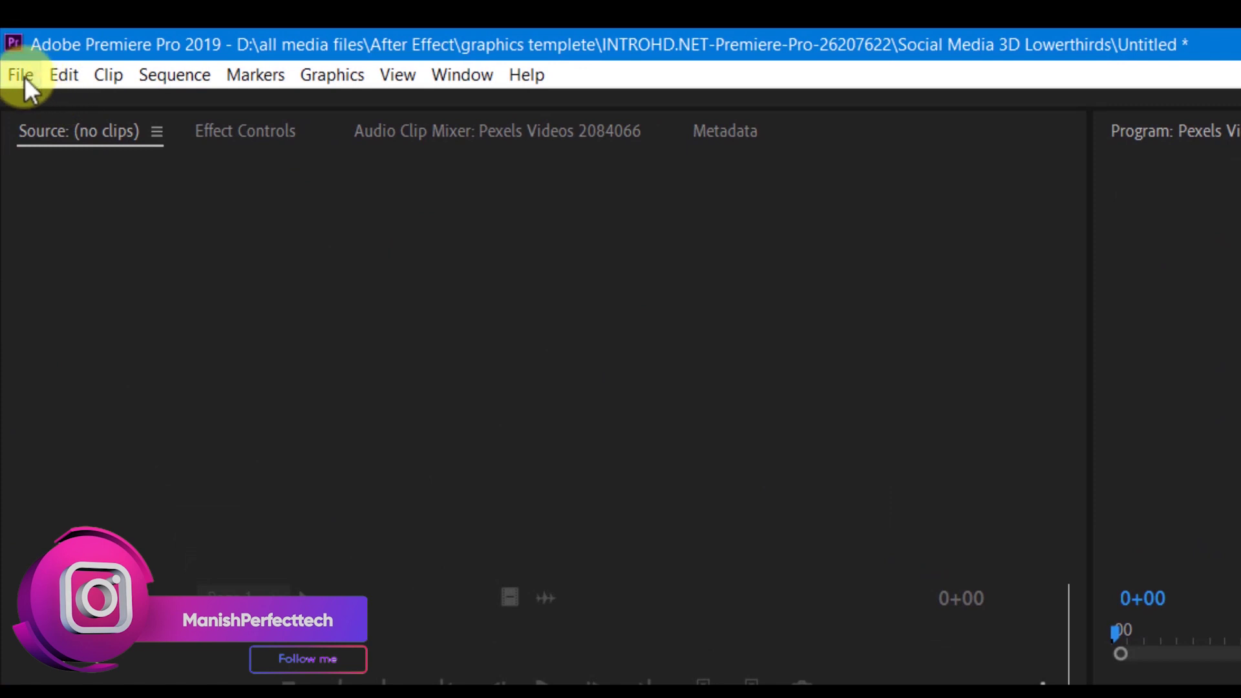
pyautogui.click(25, 77)
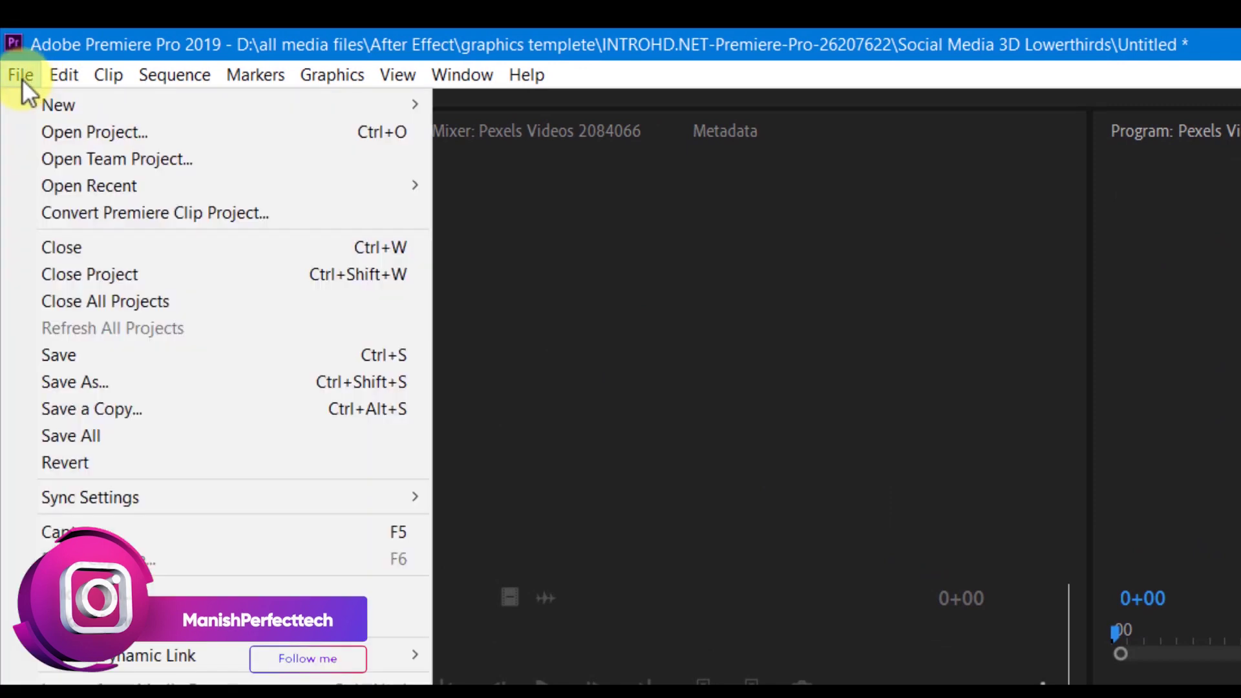
# - Create legacy title Title 01 and type 'mansih perfect tech' left of the walking man
pyautogui.moveTo(67, 100)
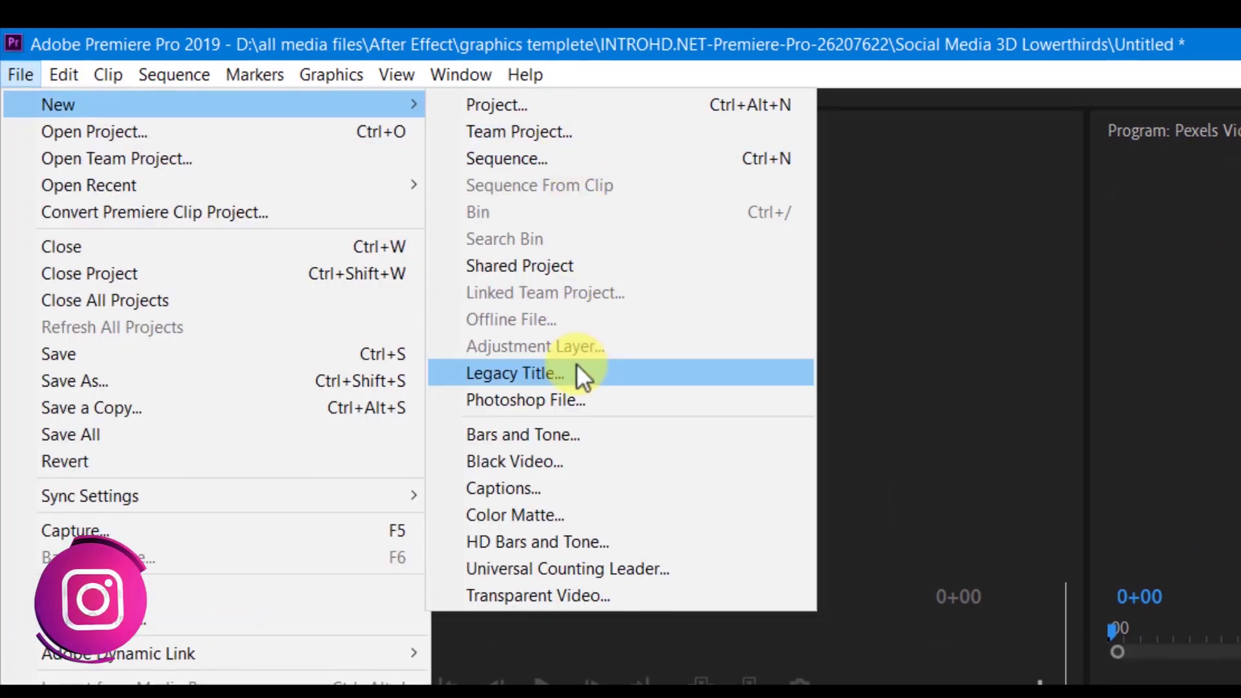
pyautogui.click(579, 375)
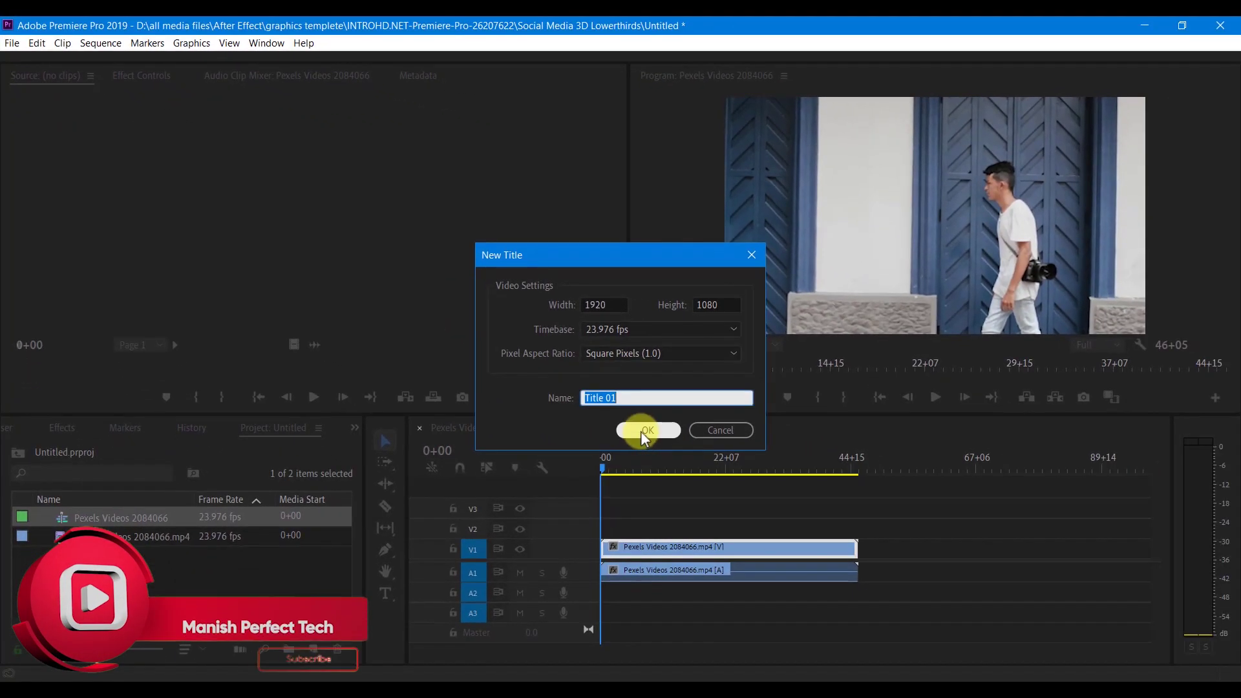
pyautogui.click(642, 431)
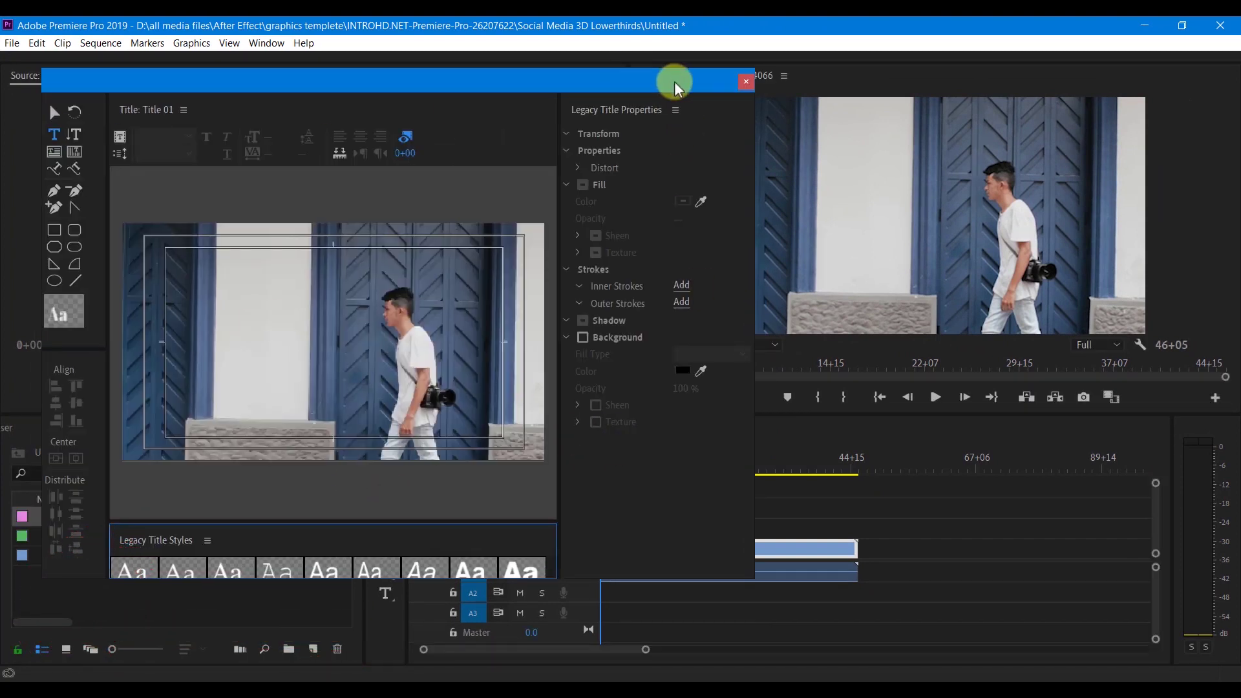
pyautogui.moveTo(625, 81); pyautogui.dragTo(711, 86)
pyautogui.click(136, 135)
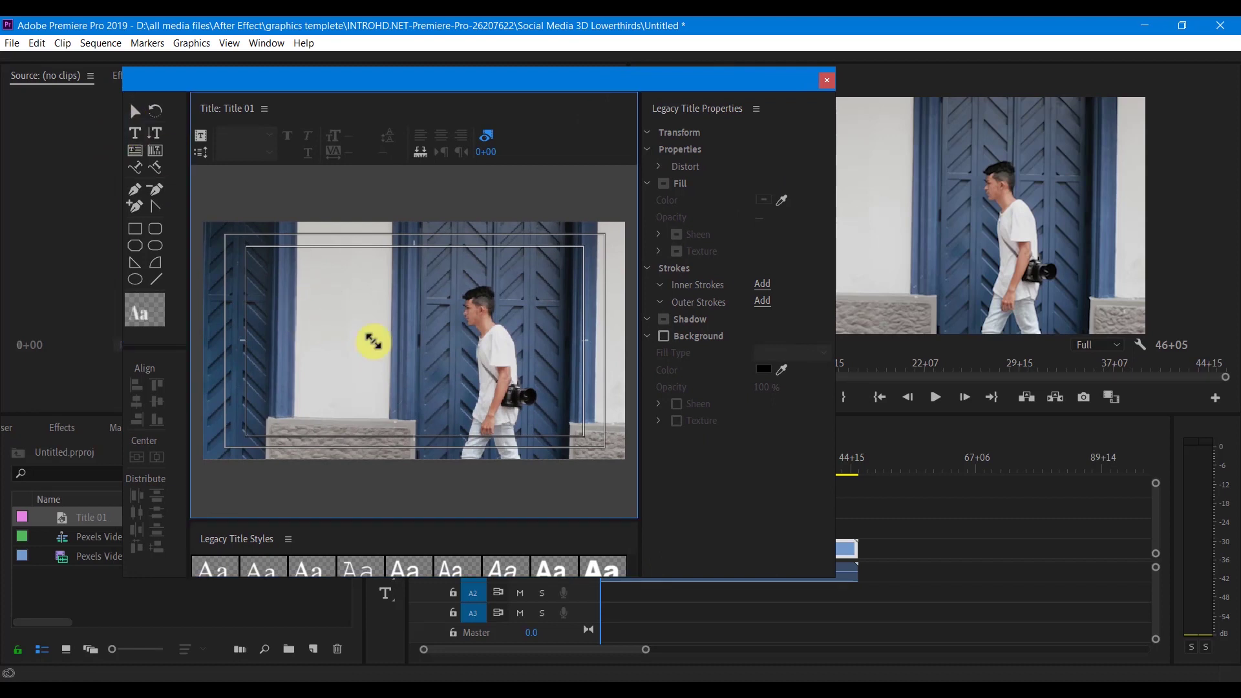
pyautogui.moveTo(288, 315); pyautogui.dragTo(492, 348)
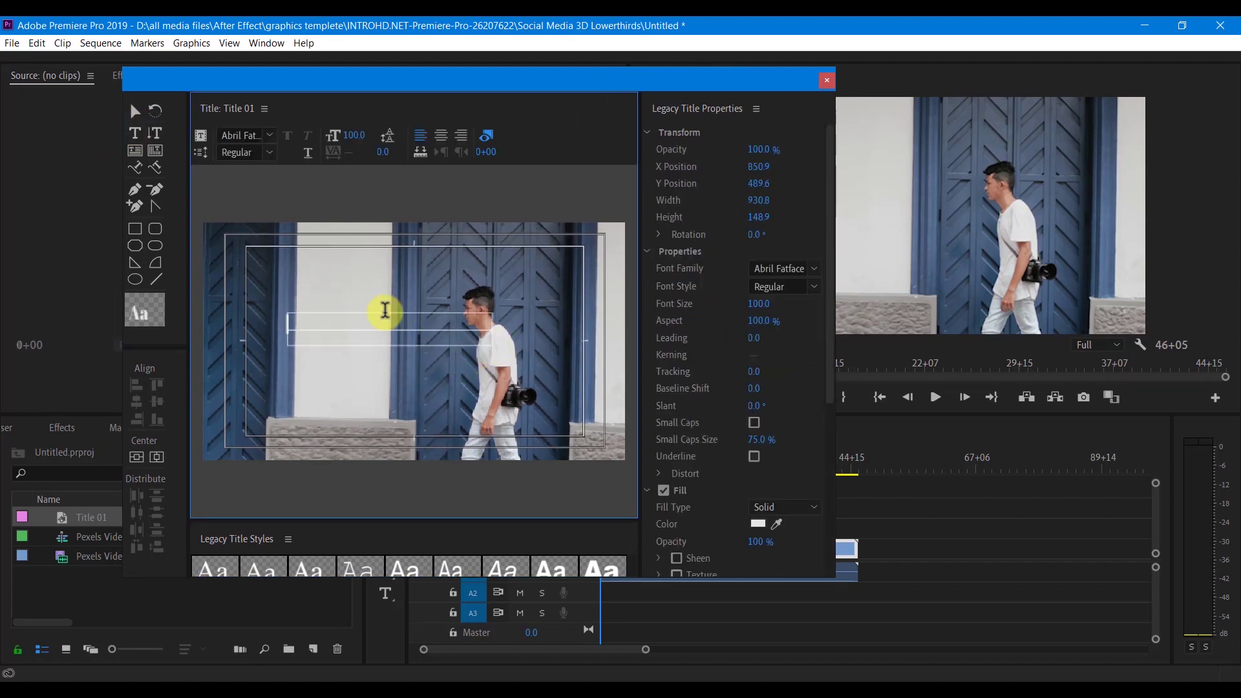
pyautogui.write('mansih perfect tech')
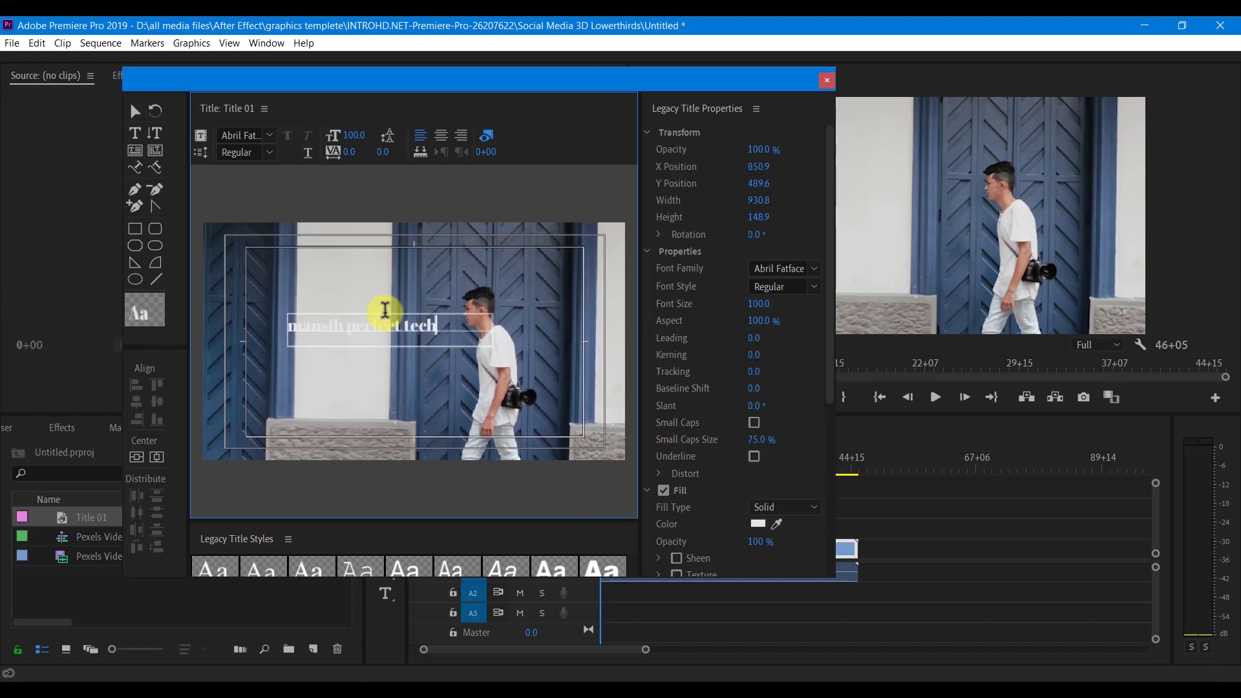
pyautogui.press('Escape')
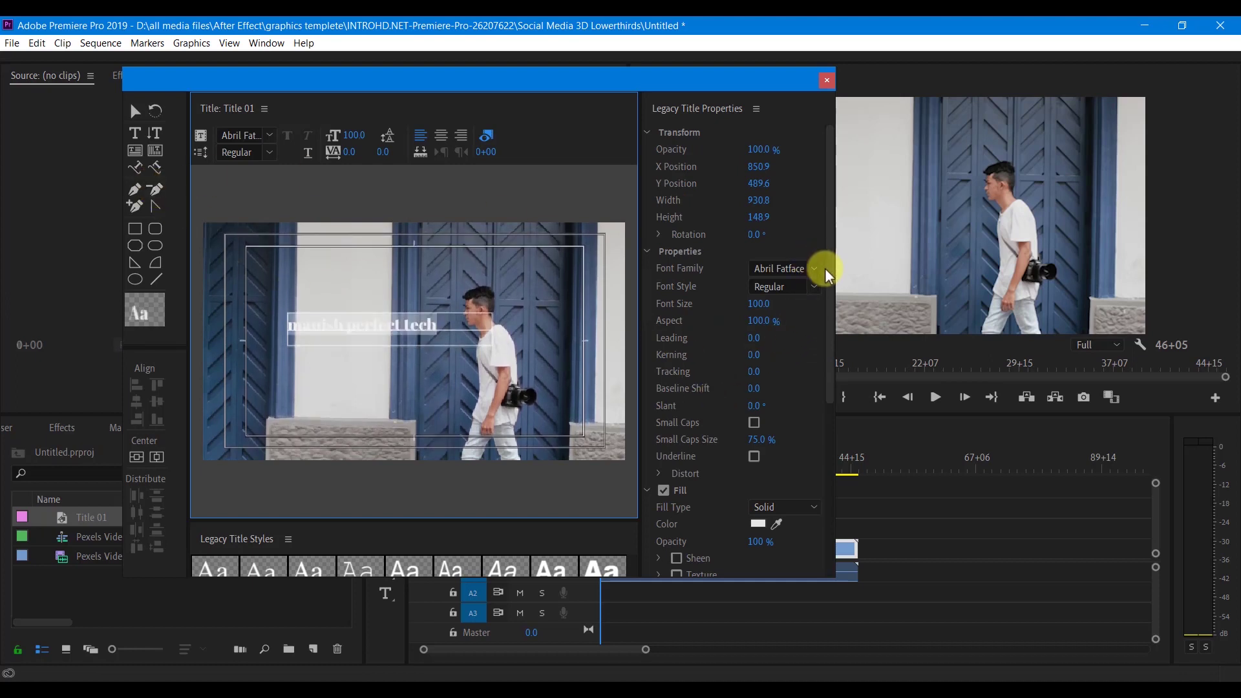
# - Set the title text's font family to Gotham Ultra
pyautogui.click(813, 269)
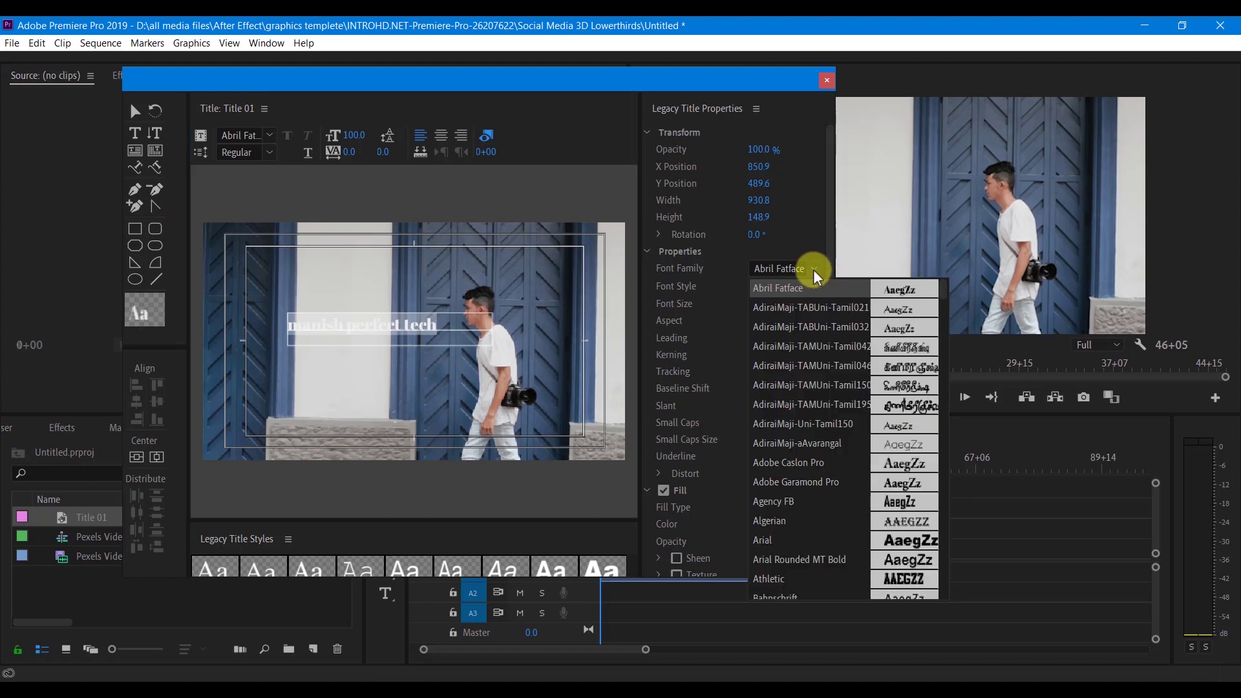
pyautogui.scroll(-10, 816, 277)
pyautogui.scroll(-10, 816, 276)
pyautogui.scroll(-10, 816, 276)
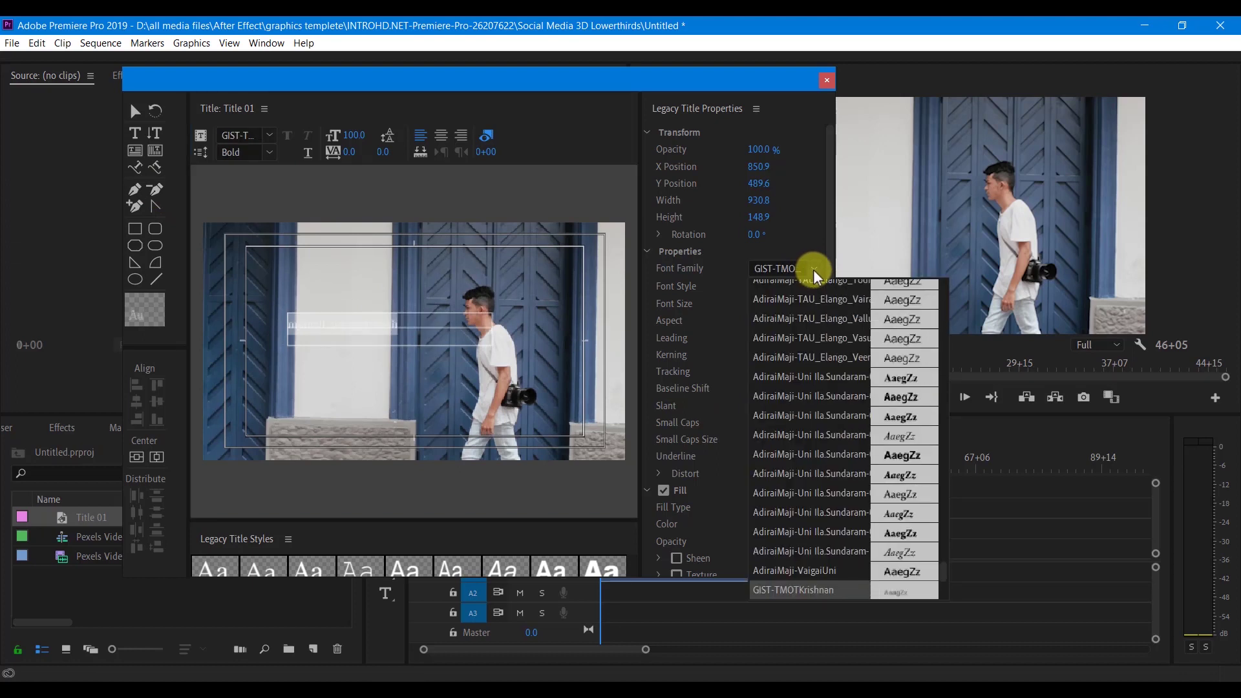
pyautogui.scroll(-5, 816, 277)
pyautogui.scroll(-5, 817, 276)
pyautogui.scroll(-5, 817, 275)
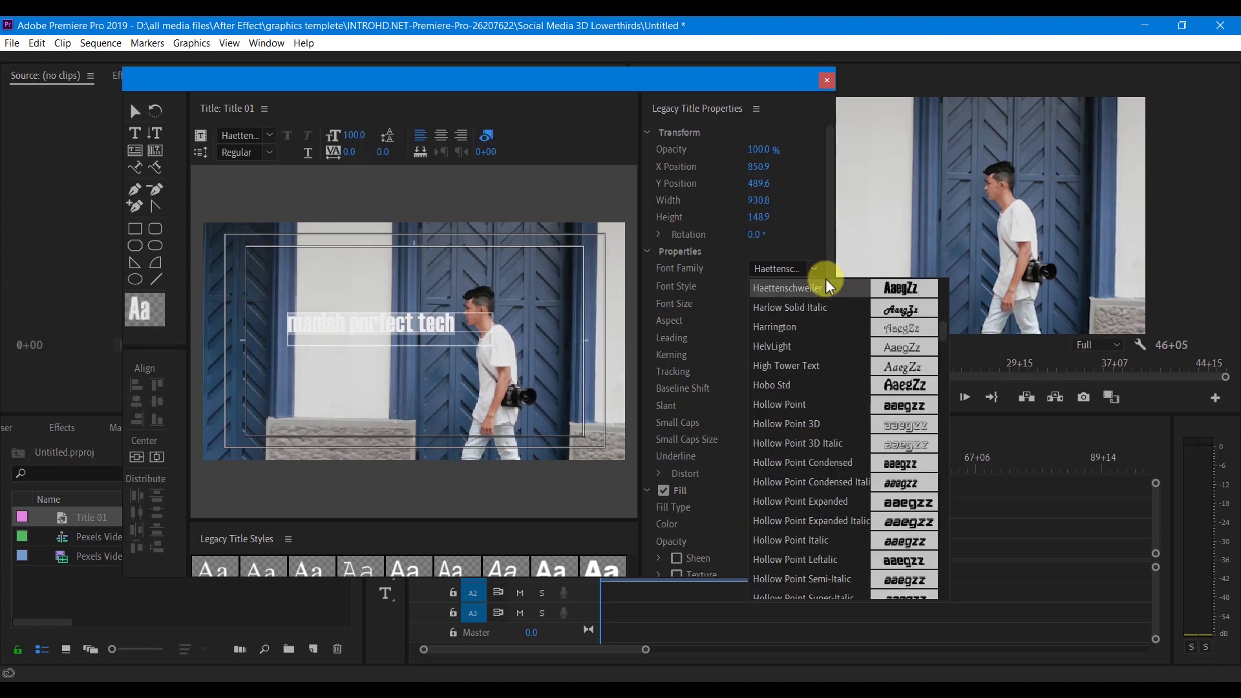
pyautogui.click(404, 347)
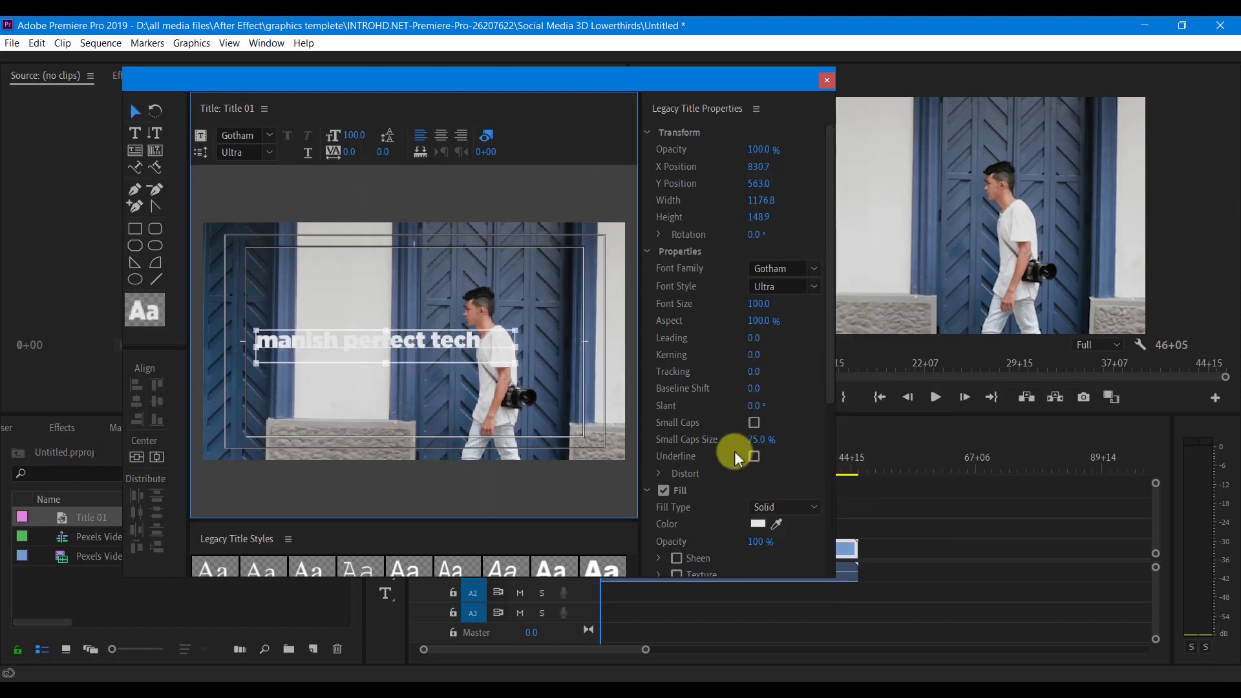
# - Make the text fill yellow and close the title designer
pyautogui.click(758, 530)
pyautogui.moveTo(699, 466)
pyautogui.mouseDown()
pyautogui.moveTo(665, 469)
pyautogui.moveTo(676, 440)
pyautogui.moveTo(662, 462)
pyautogui.mouseUp()
pyautogui.moveTo(704, 345); pyautogui.dragTo(711, 347)
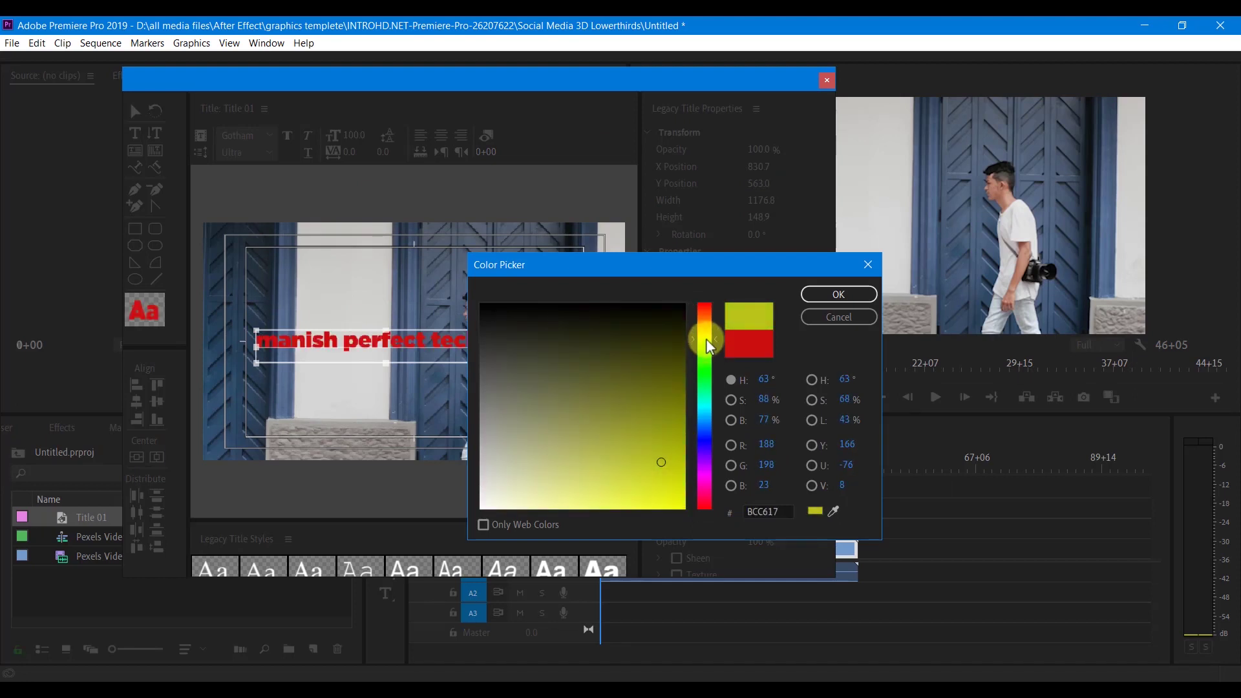
pyautogui.moveTo(675, 461); pyautogui.dragTo(676, 469)
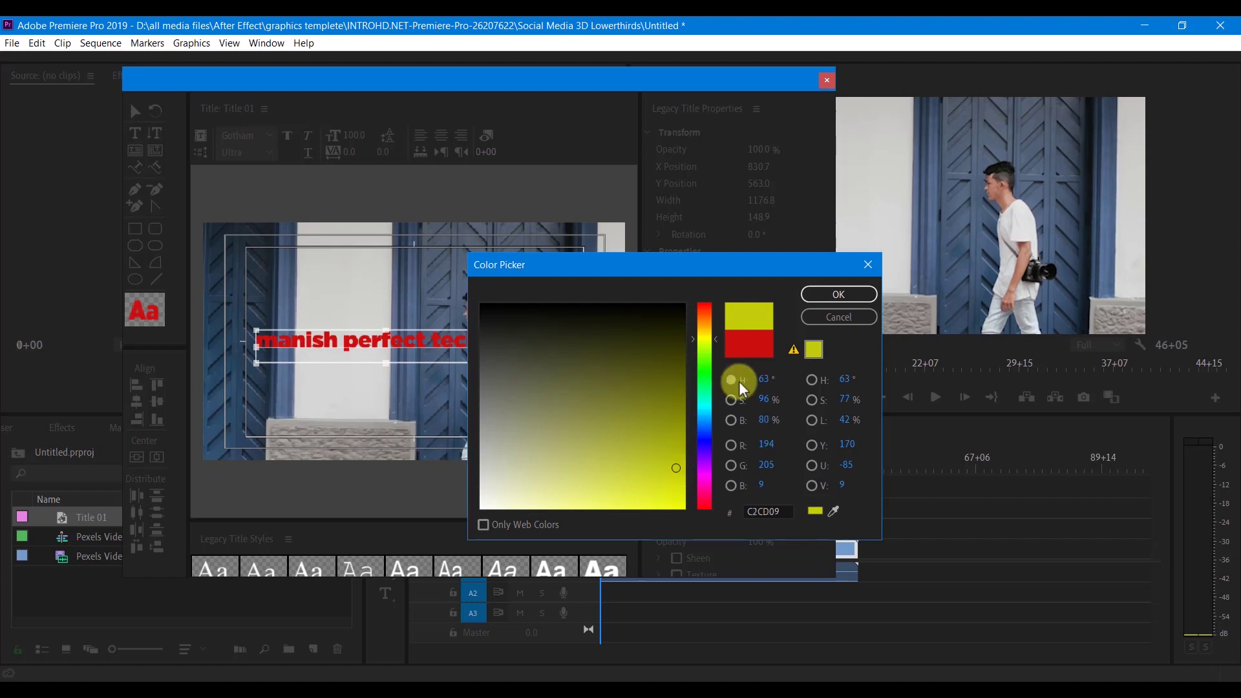
pyautogui.click(839, 295)
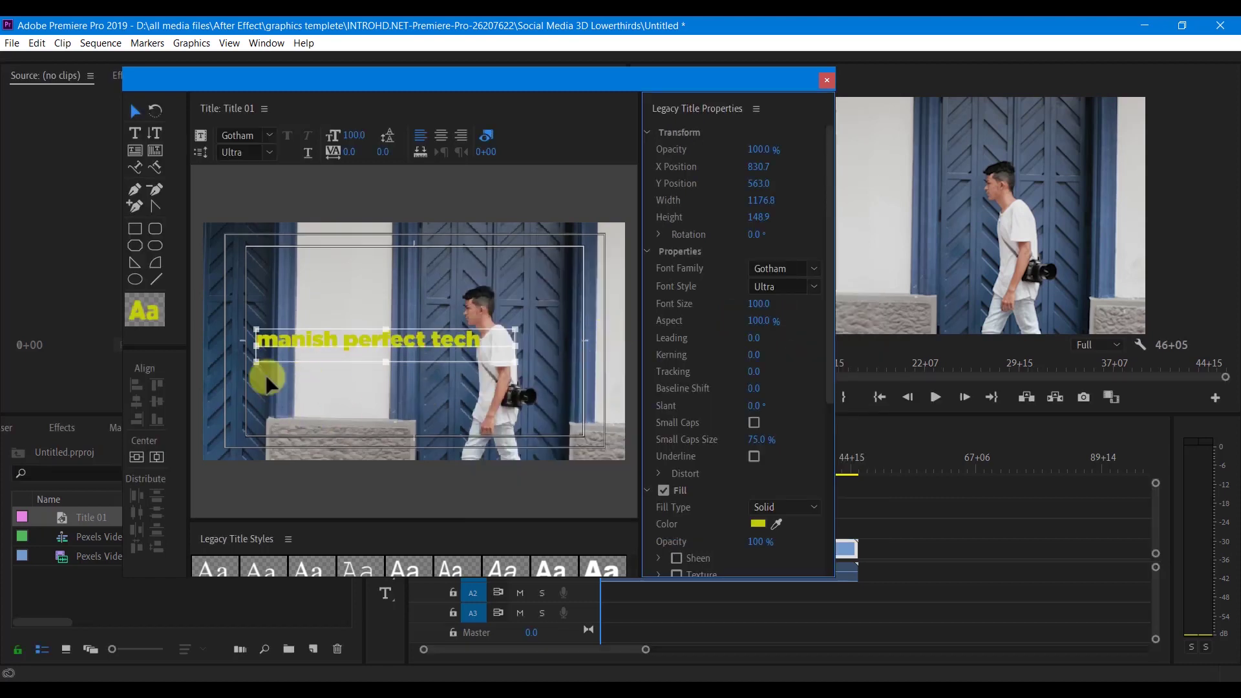
pyautogui.click(827, 80)
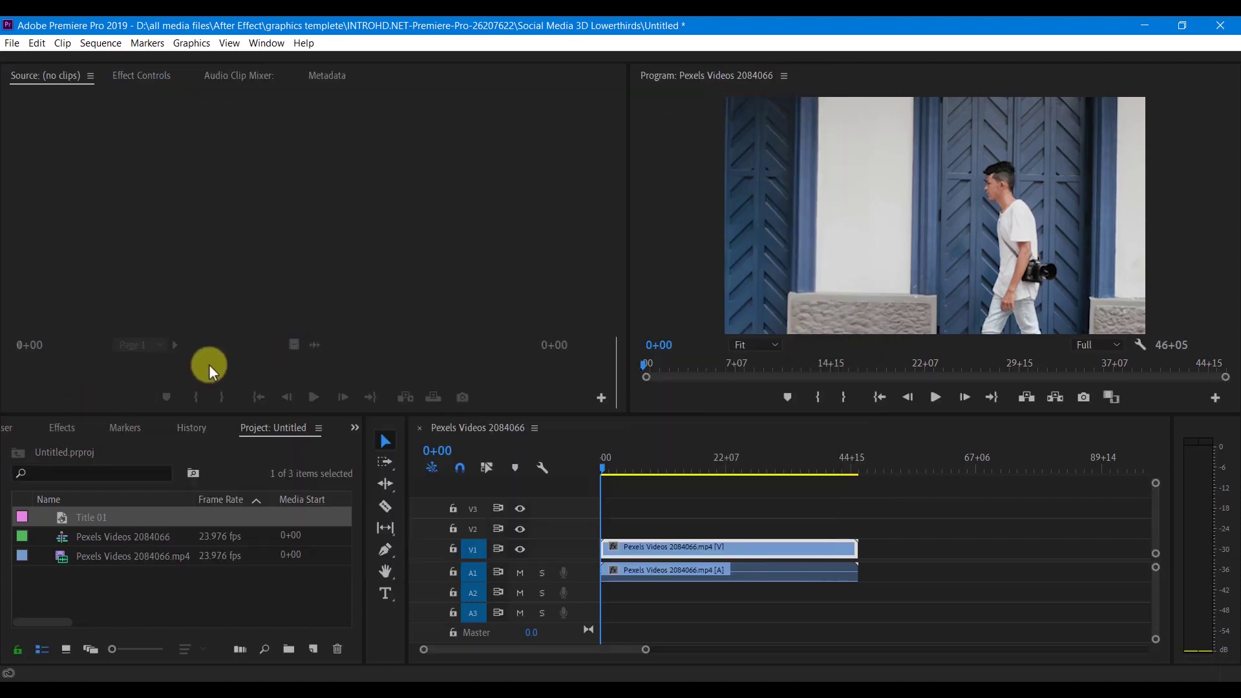
# - Place Title 01 on V2 above the walking-man clip
pyautogui.click(183, 595)
pyautogui.click(122, 522)
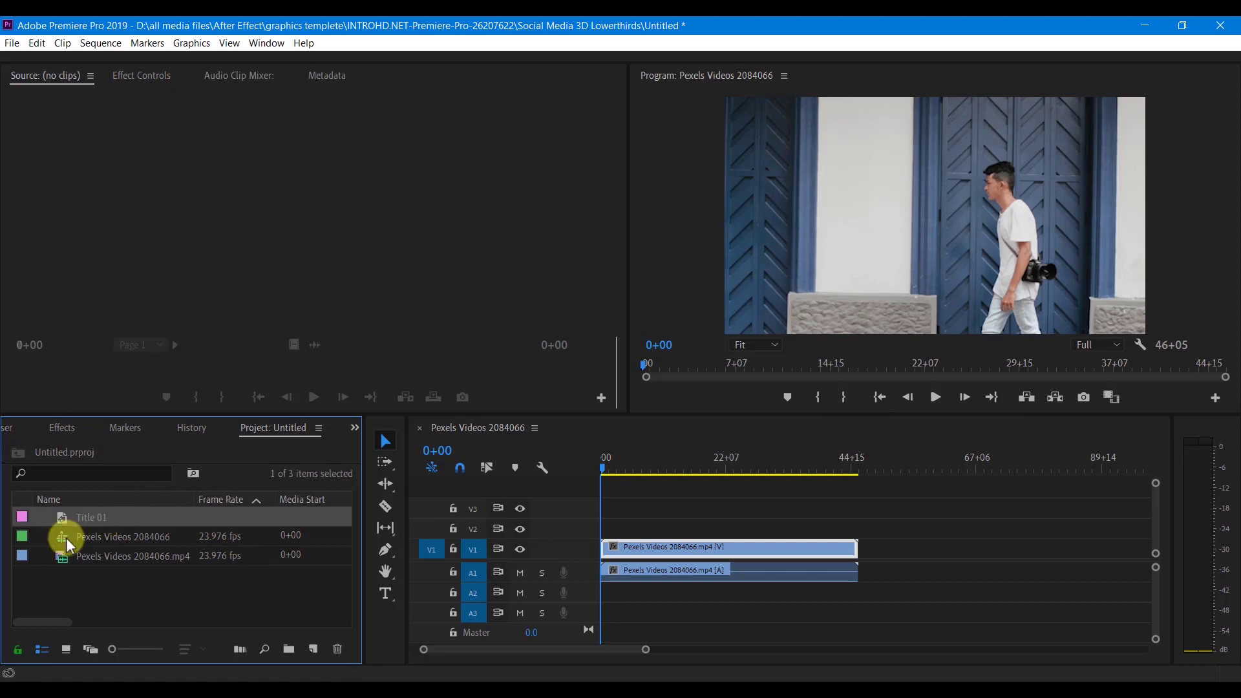
pyautogui.moveTo(385, 514)
pyautogui.mouseDown()
pyautogui.moveTo(604, 535)
pyautogui.moveTo(858, 528)
pyautogui.mouseUp()
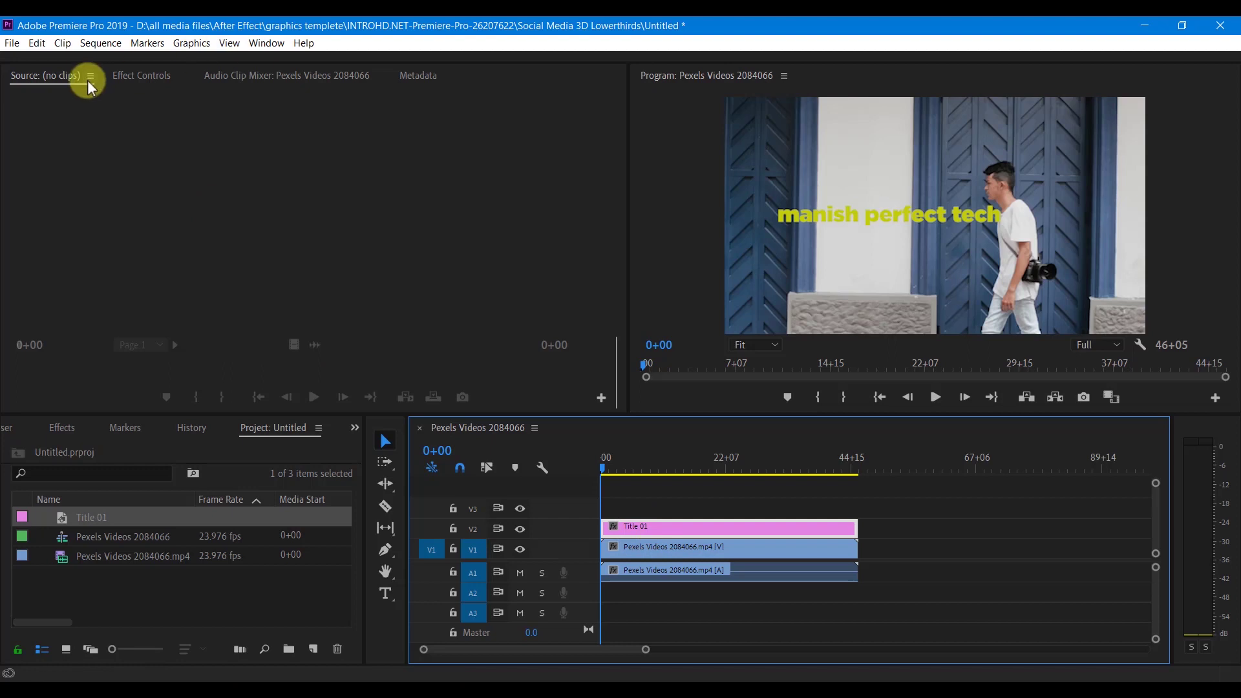
# - Try rescaling and moving the title, then undo back to Position X 757 and Scale 100
pyautogui.click(134, 78)
pyautogui.moveTo(239, 184); pyautogui.dragTo(263, 185)
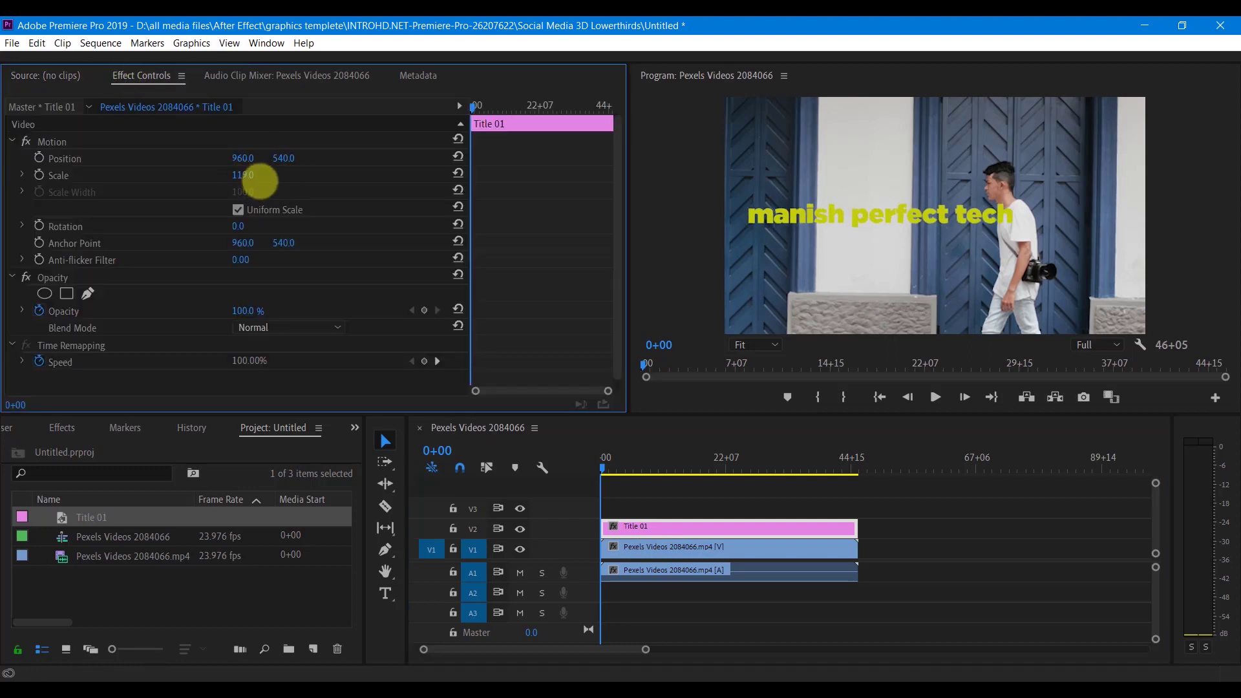
pyautogui.moveTo(244, 163); pyautogui.dragTo(240, 173)
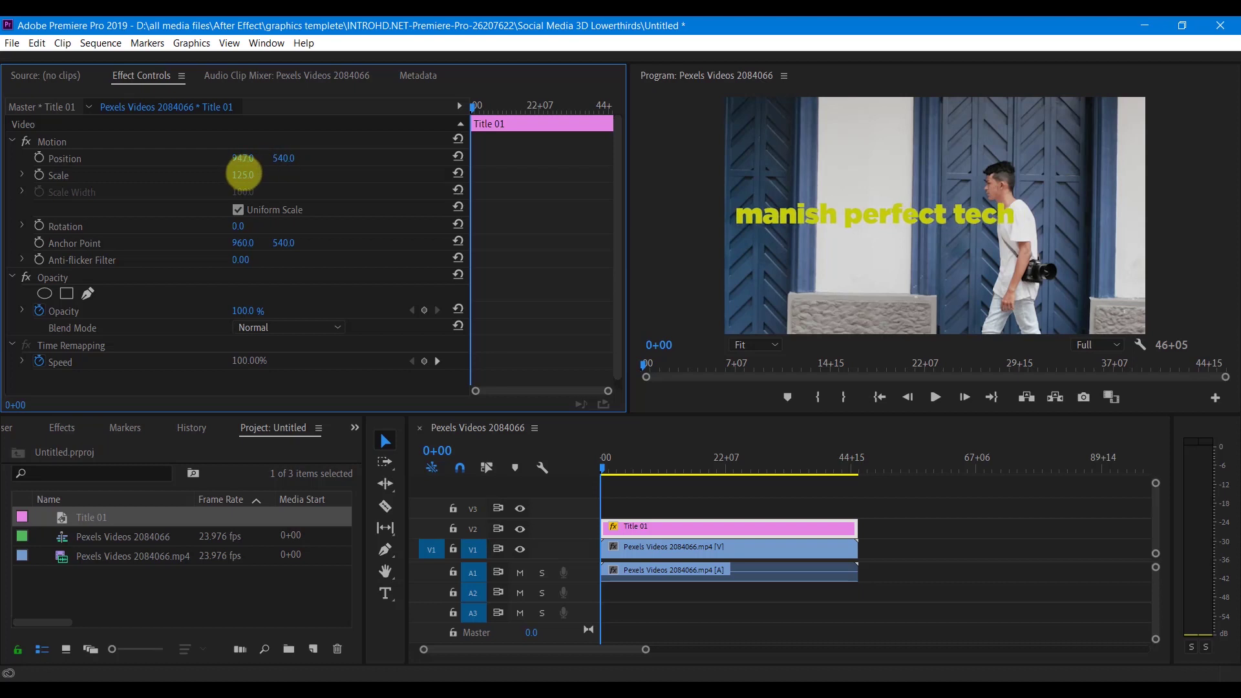
pyautogui.moveTo(252, 174); pyautogui.dragTo(212, 165)
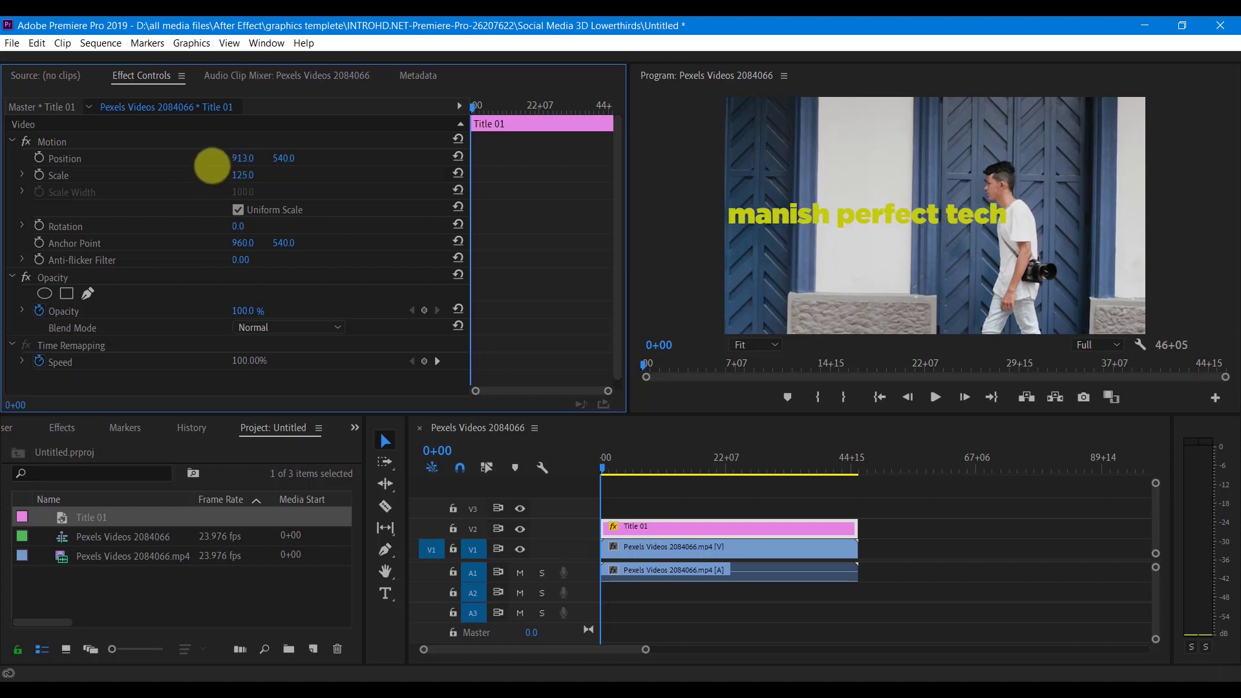
pyautogui.click(645, 532)
pyautogui.hotkey('ctrl', 'z')
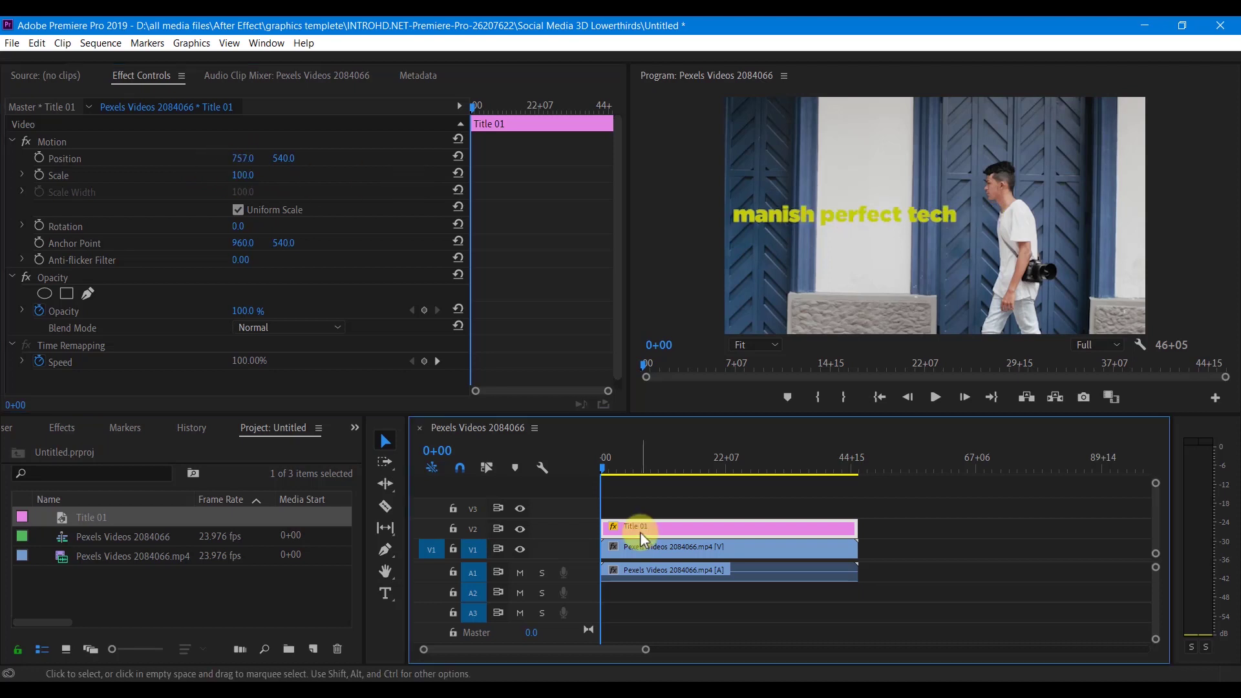
pyautogui.click(657, 554)
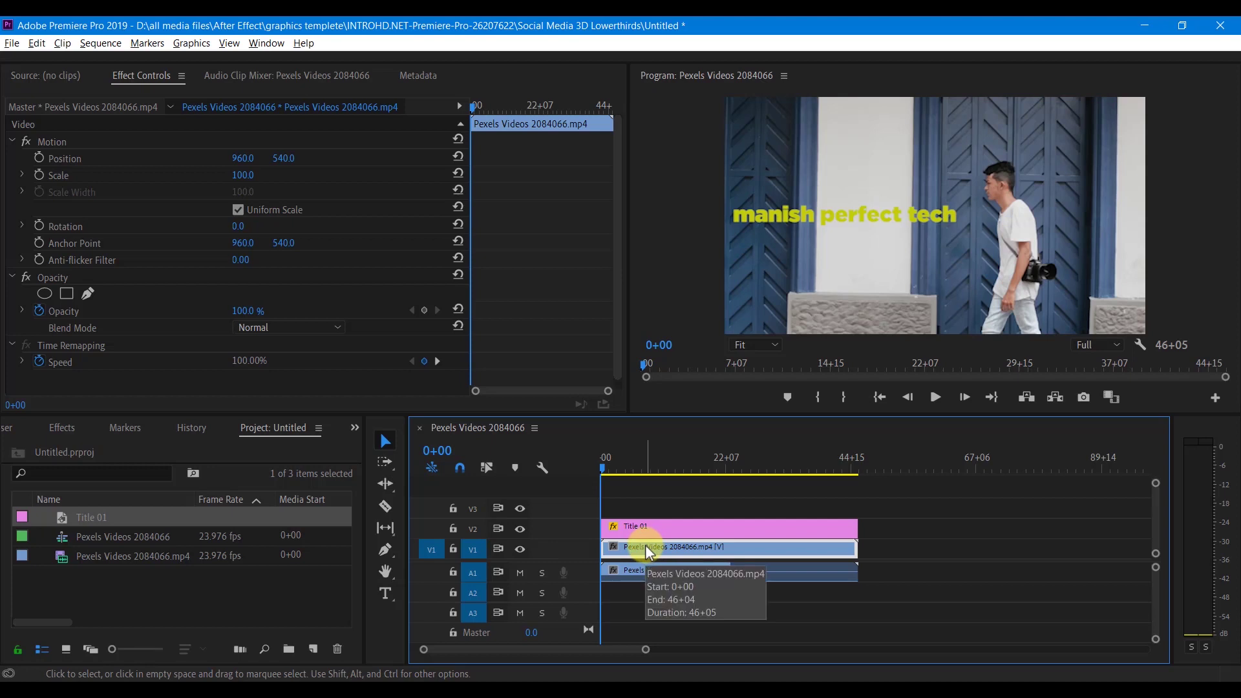
# - Copy the walking-man clip onto V3 and play the sequence to preview
pyautogui.moveTo(649, 553); pyautogui.dragTo(646, 517)
pyautogui.click(656, 503)
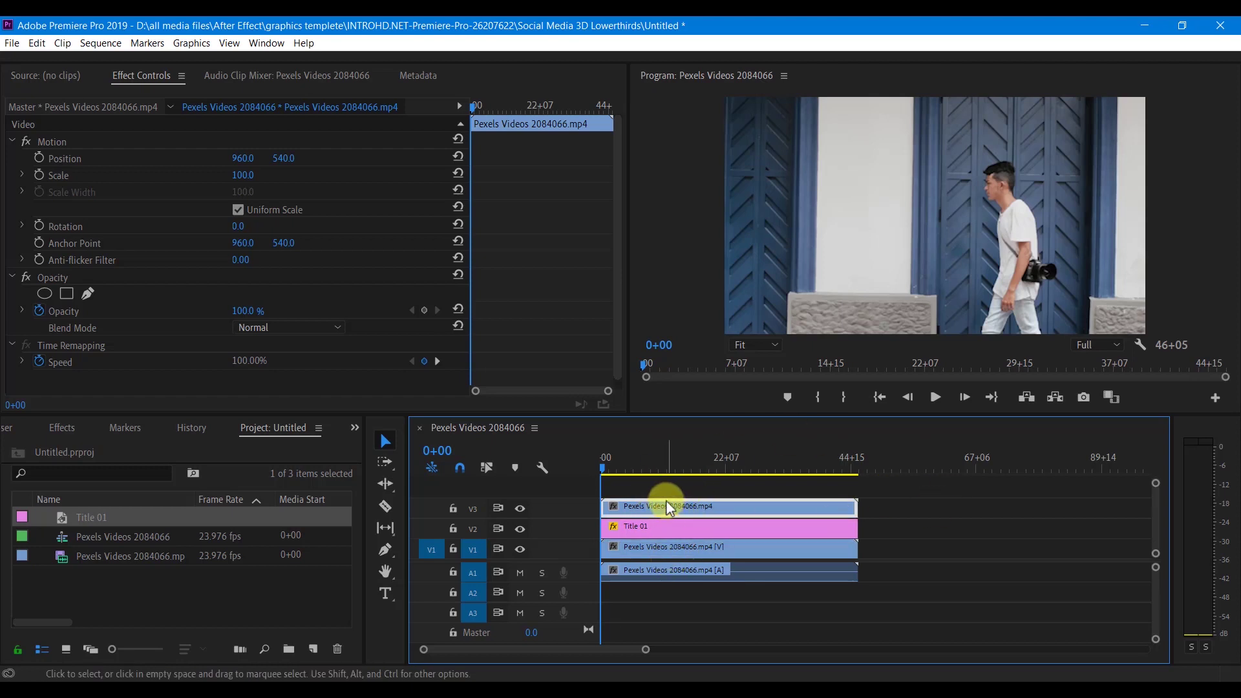
pyautogui.press('space')
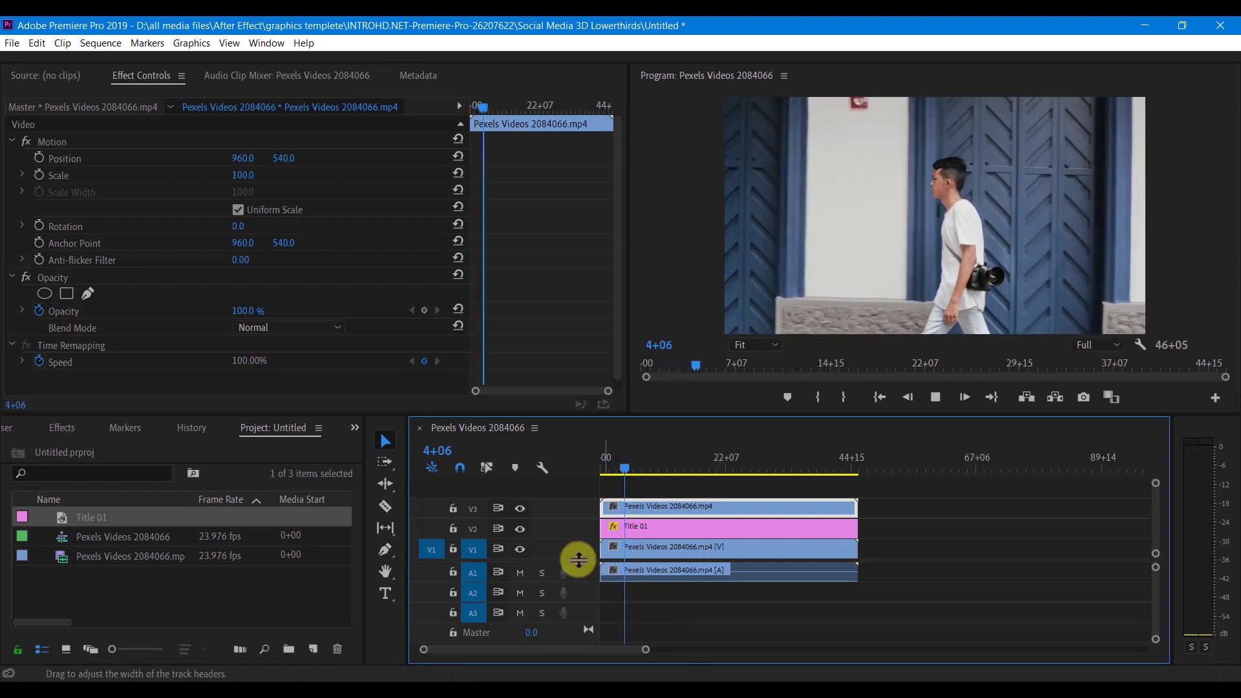
# - Toggle V3 visibility to compare against the title, then park the playhead at 1+14
pyautogui.click(519, 508)
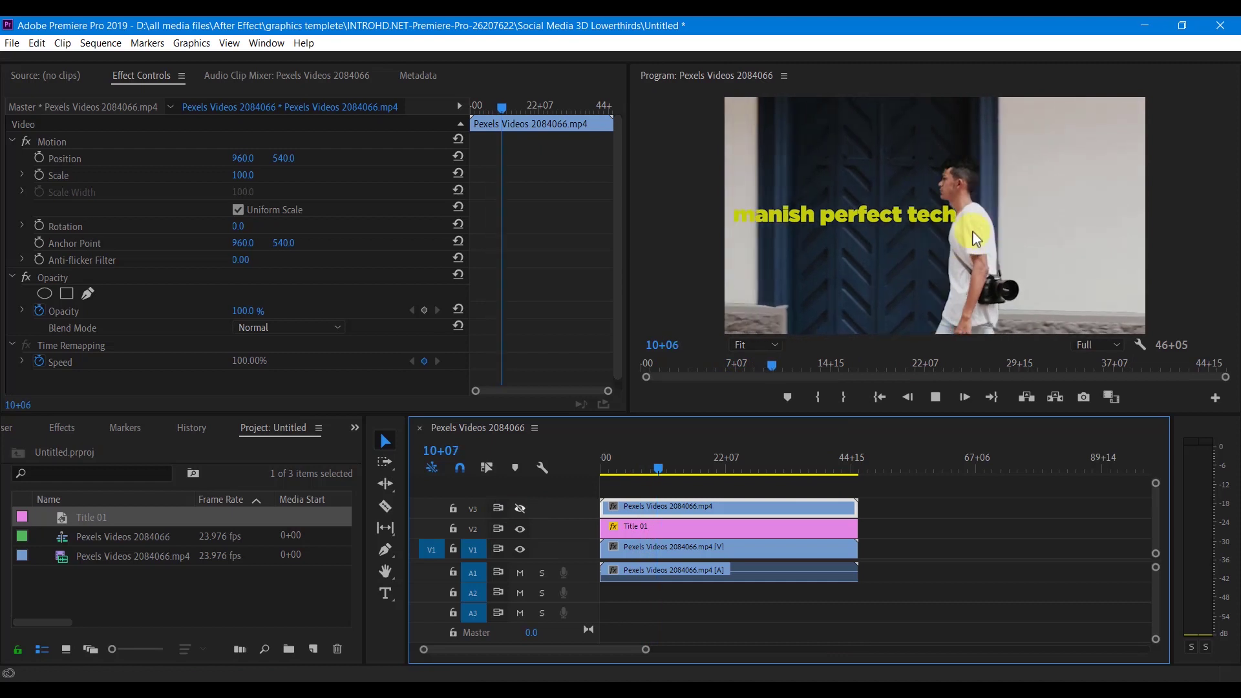
pyautogui.press('space')
pyautogui.press('Home')
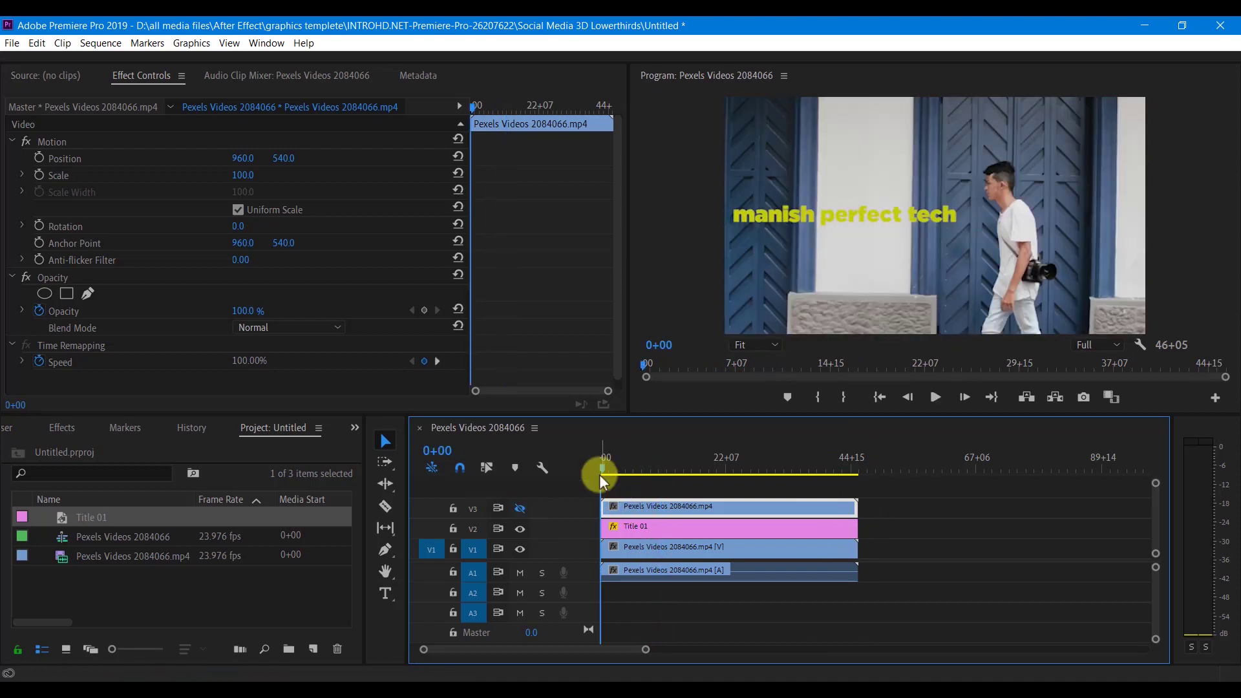
pyautogui.moveTo(605, 471); pyautogui.dragTo(603, 472)
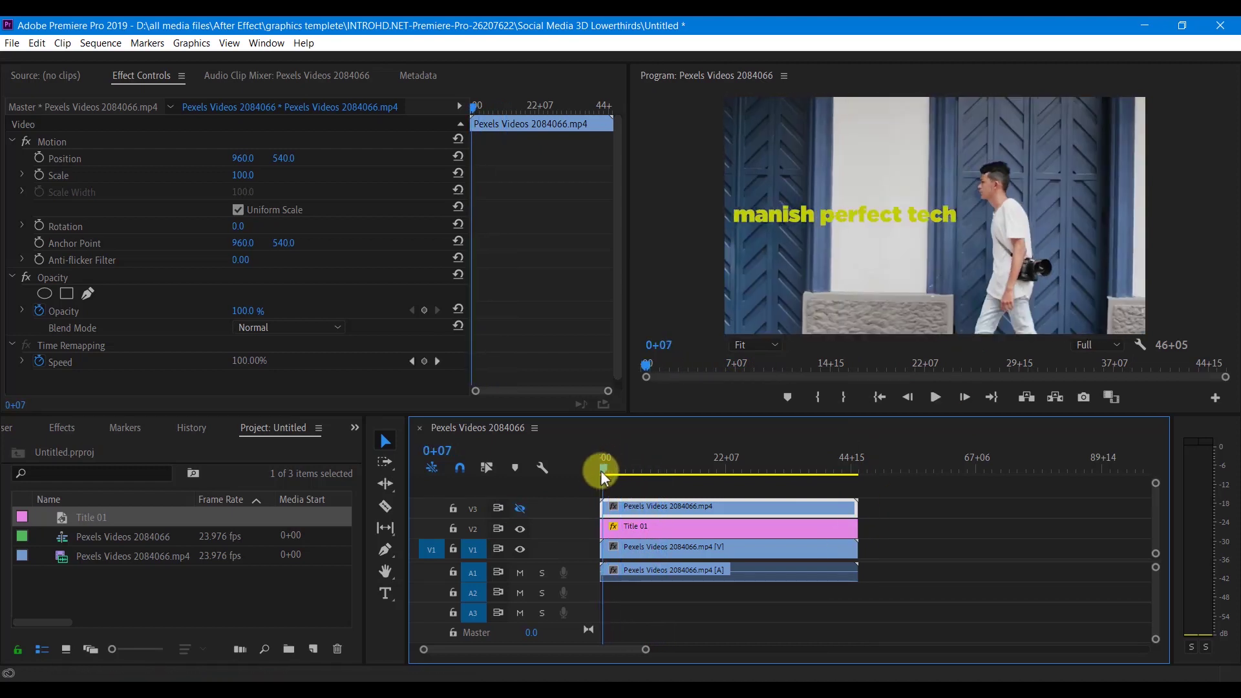
pyautogui.click(519, 508)
pyautogui.click(609, 472)
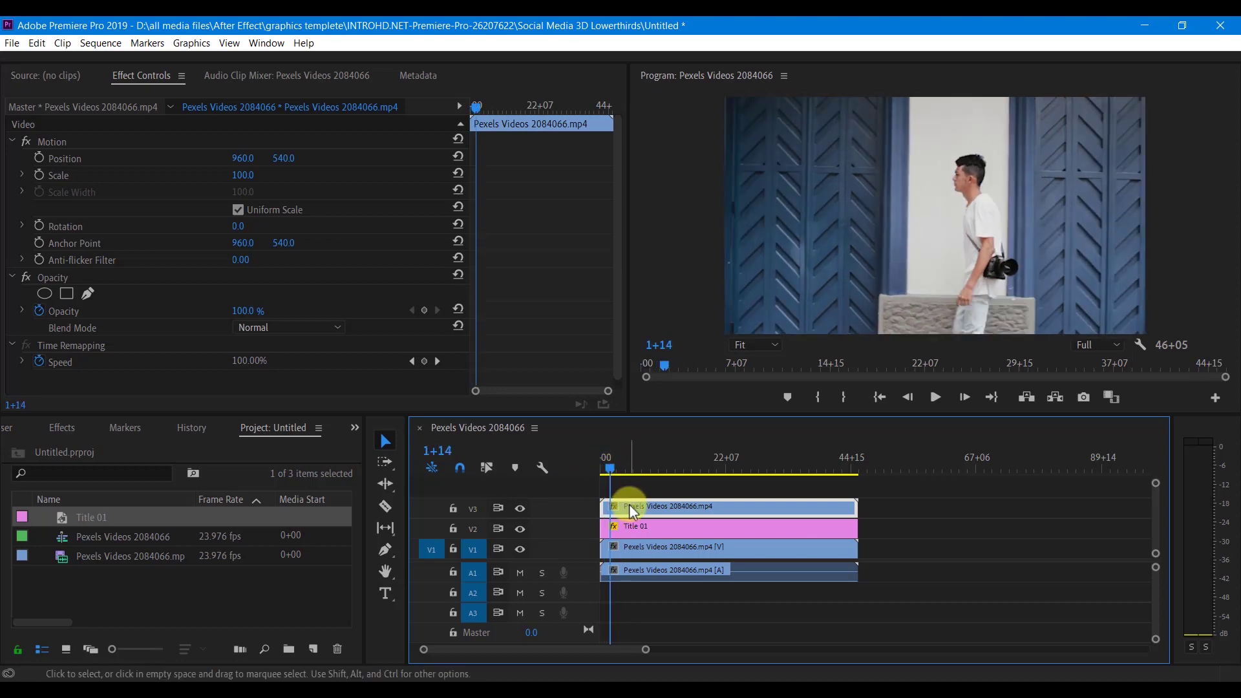
# - Lower the V3 copy's opacity to 73% so the title shows through
pyautogui.scroll(-1, 299, 275)
pyautogui.click(264, 310)
pyautogui.moveTo(253, 304); pyautogui.dragTo(246, 302)
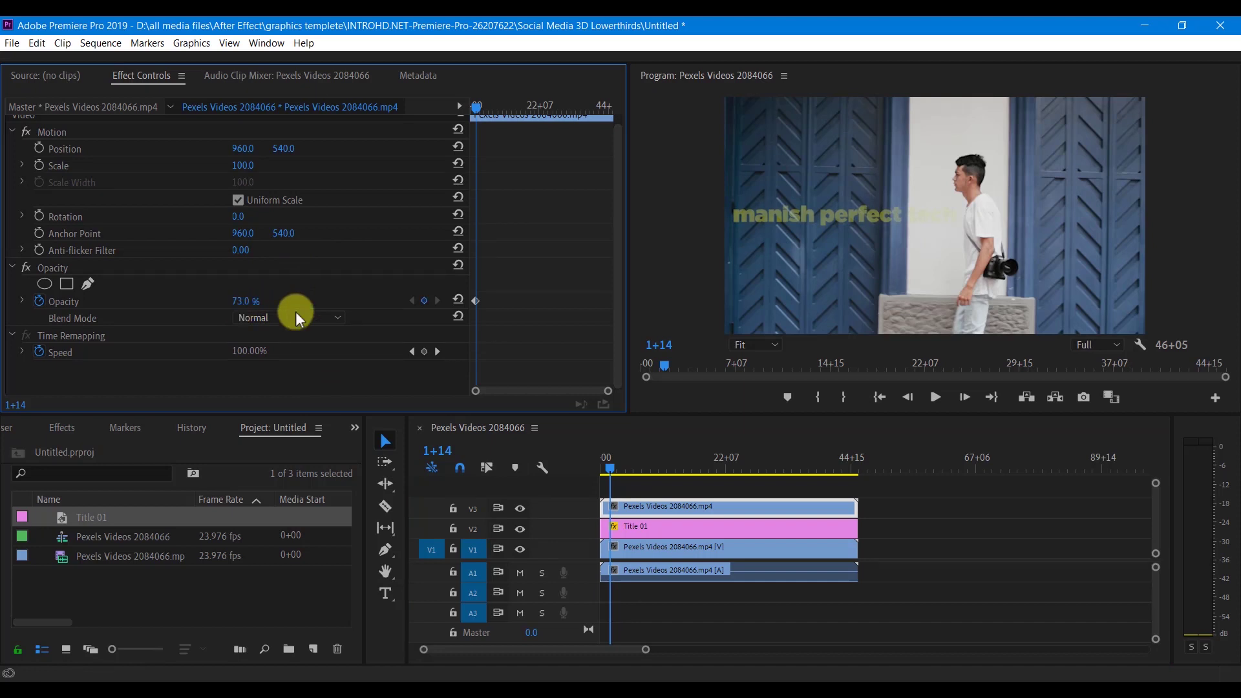
pyautogui.click(642, 529)
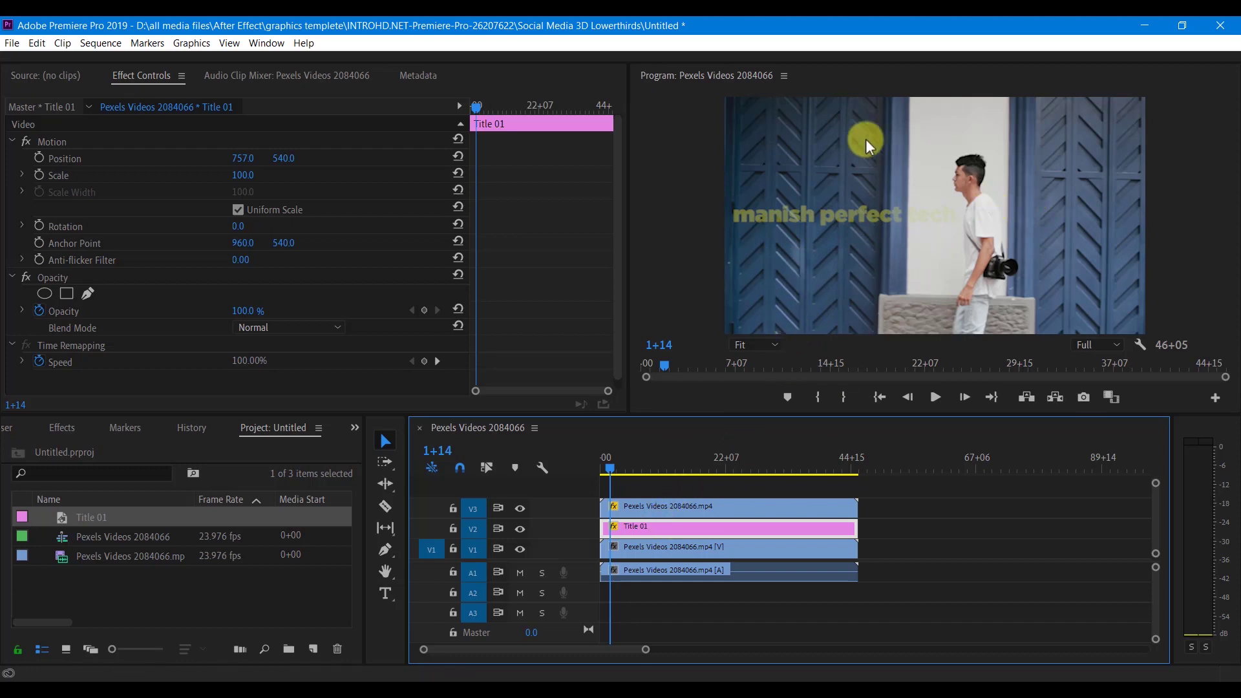
# - Add a free-draw bezier pen mask to the V3 copy's Opacity
pyautogui.click(640, 512)
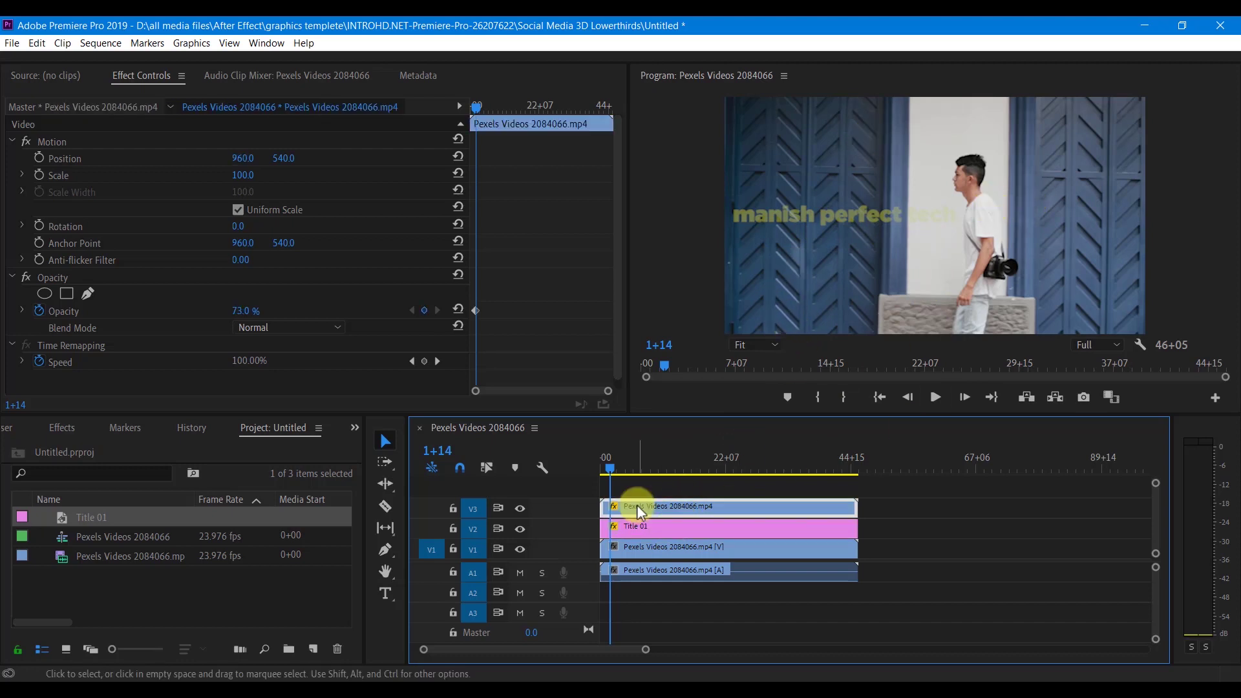
pyautogui.scroll(-1, 310, 251)
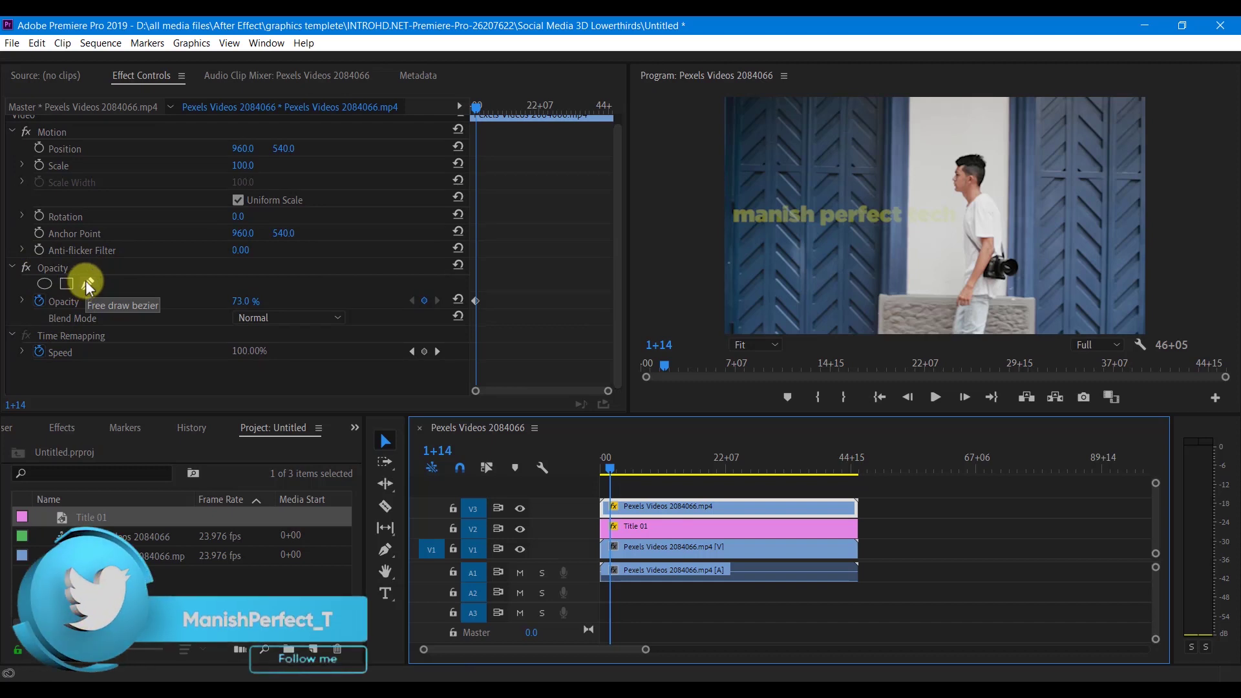
pyautogui.click(88, 284)
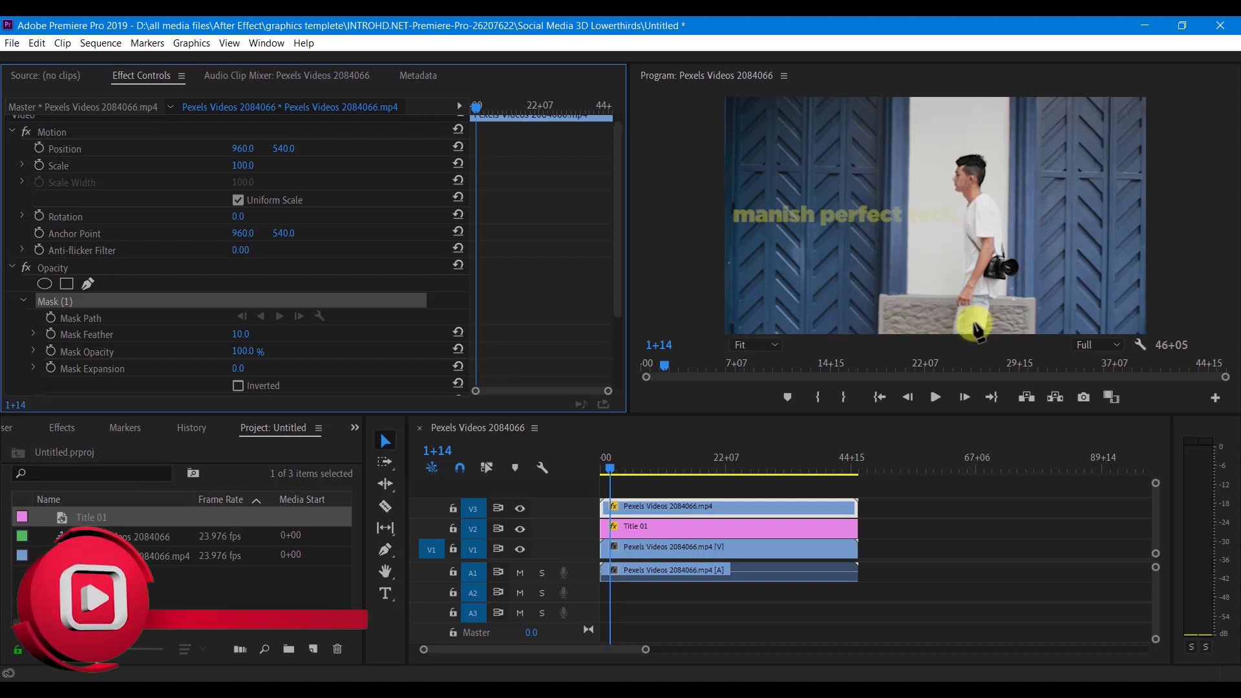
# - Select Mask (1) and zoom the Program monitor from 75% to 100%, panned to the man's head
pyautogui.click(57, 311)
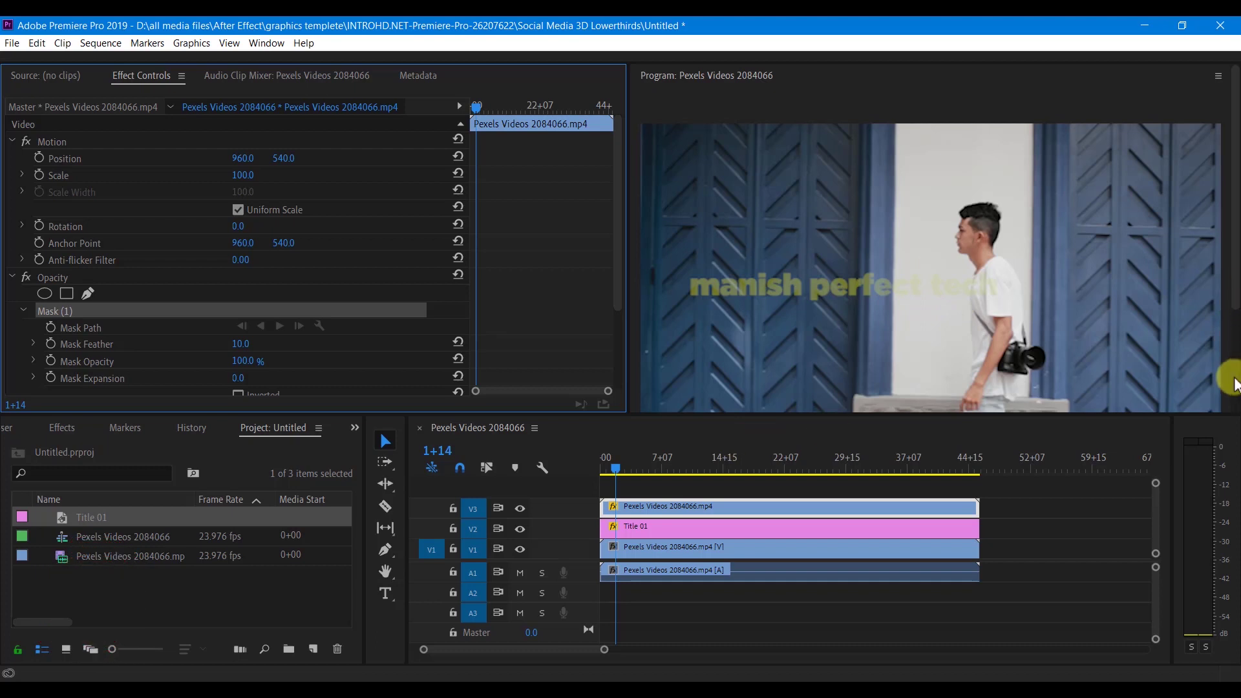
pyautogui.scroll(-3, 1233, 385)
pyautogui.click(774, 344)
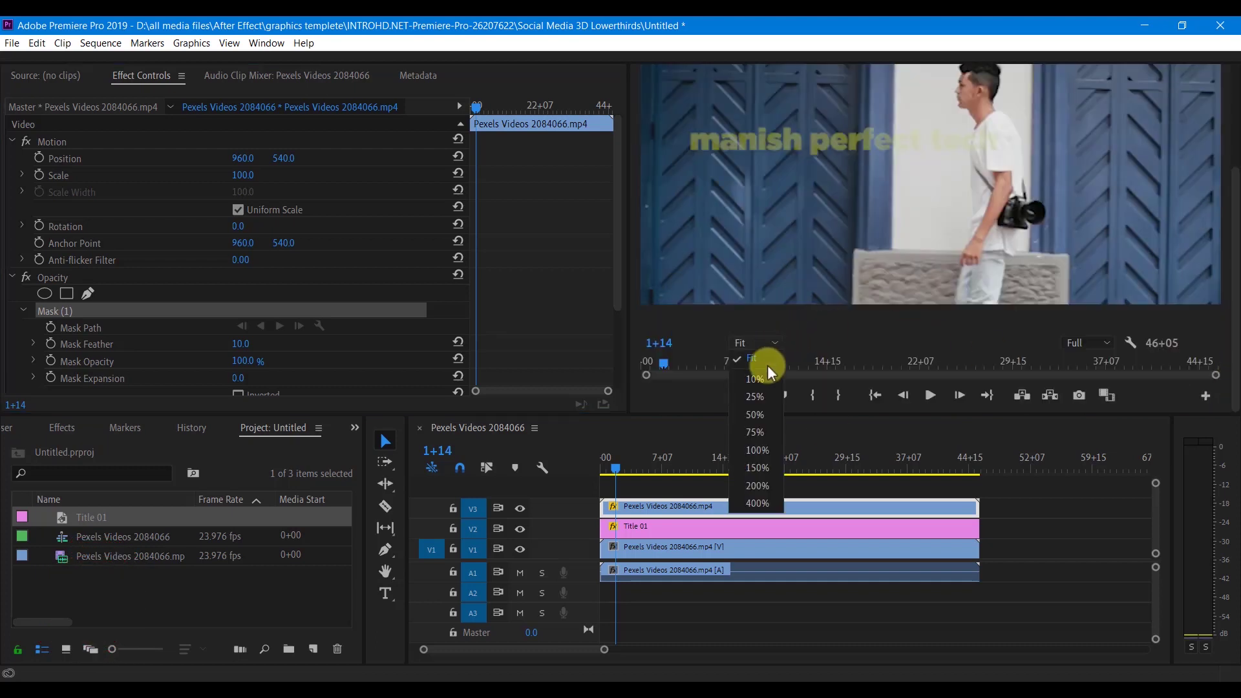
pyautogui.click(766, 432)
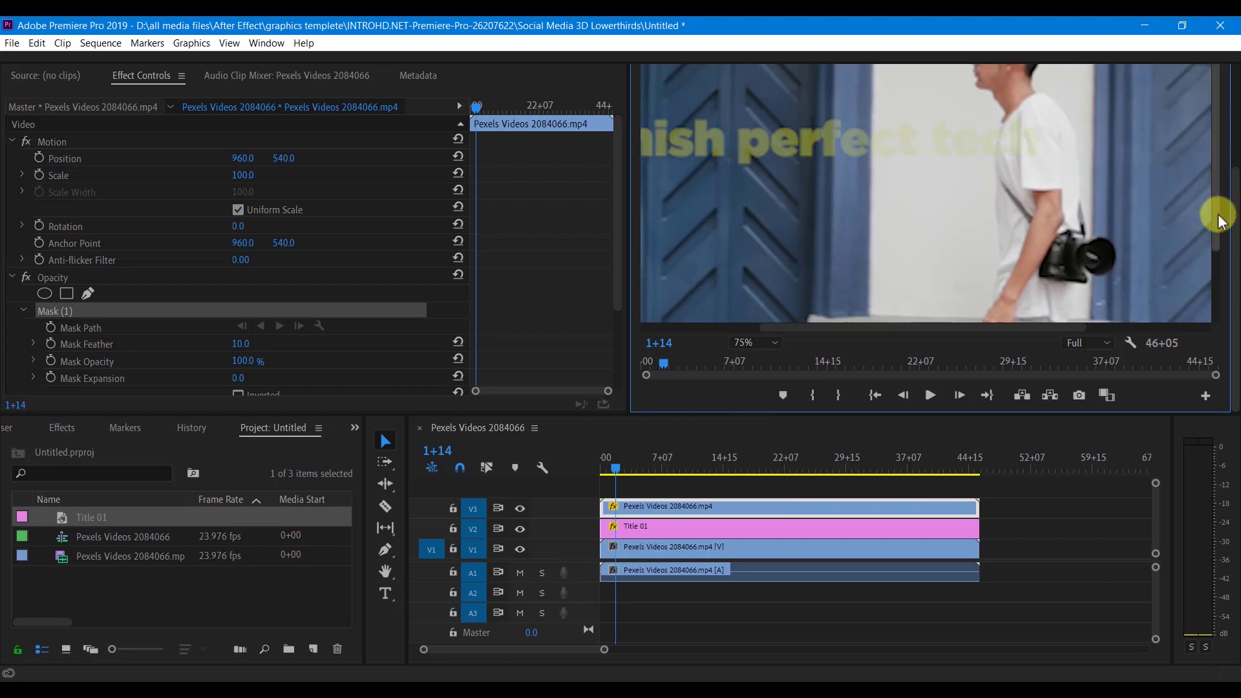
pyautogui.moveTo(1220, 220); pyautogui.dragTo(1213, 175)
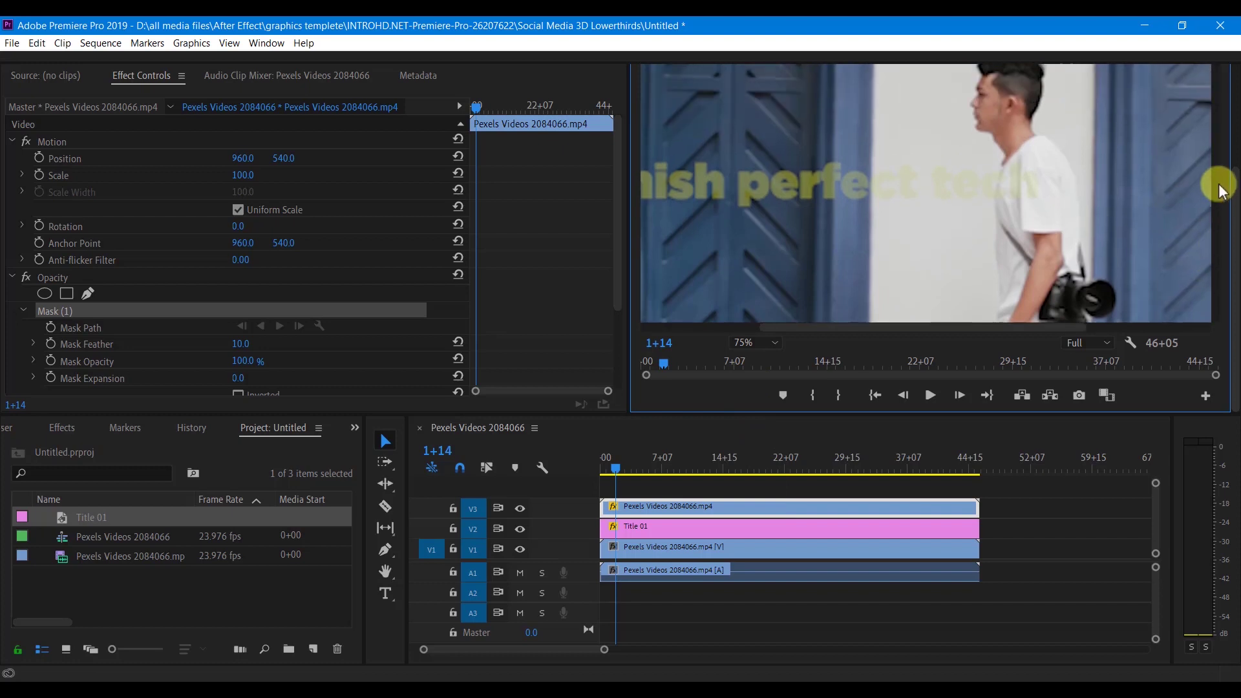
pyautogui.click(762, 341)
pyautogui.click(760, 451)
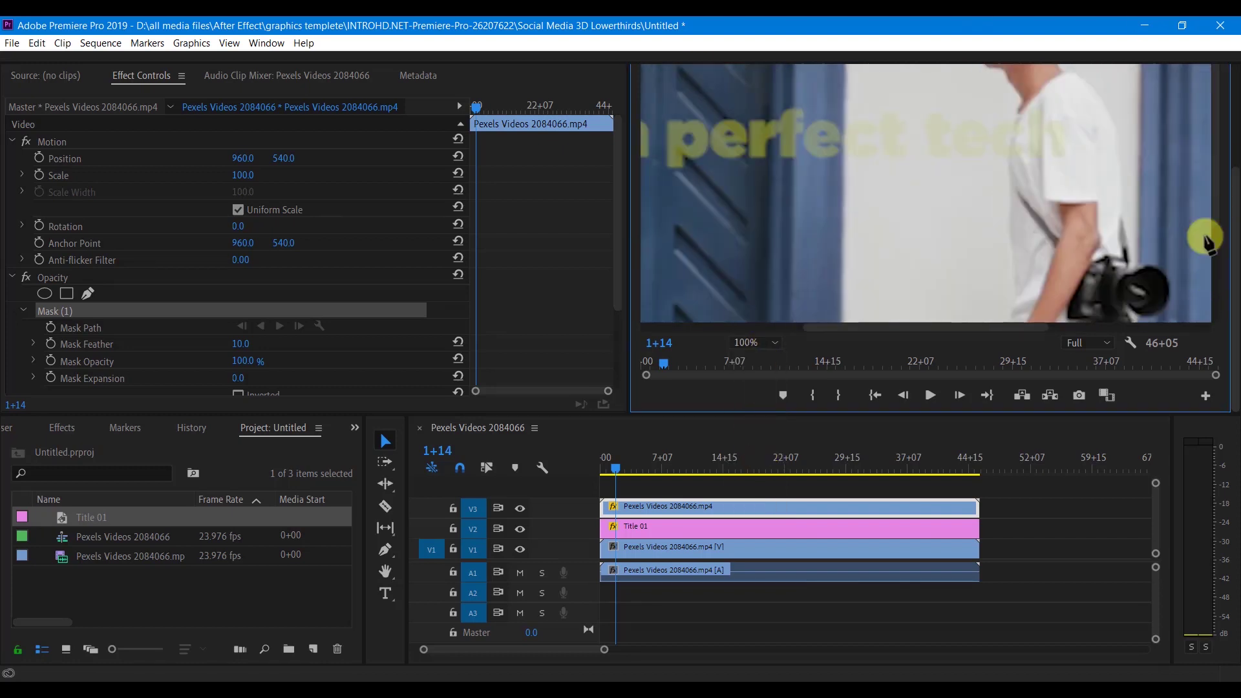
pyautogui.moveTo(1217, 194); pyautogui.dragTo(1219, 143)
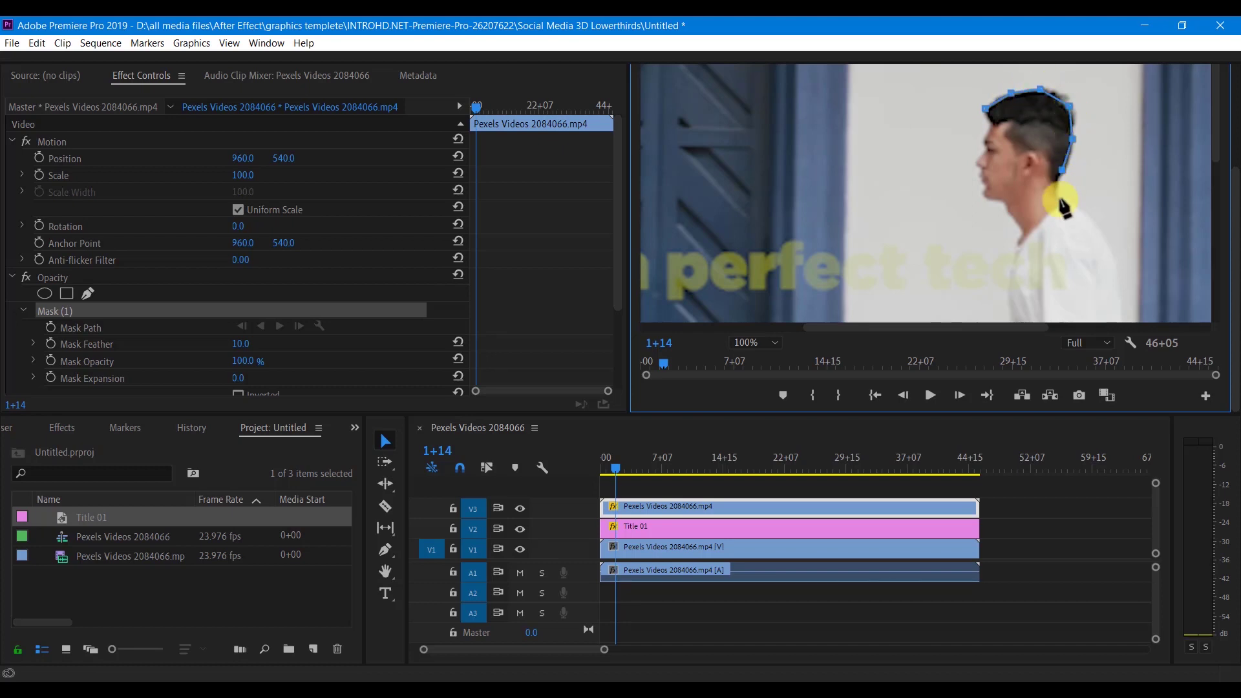
# - Place mask points behind the man's head, down his back and around the camera
pyautogui.click(1103, 239)
pyautogui.click(1121, 293)
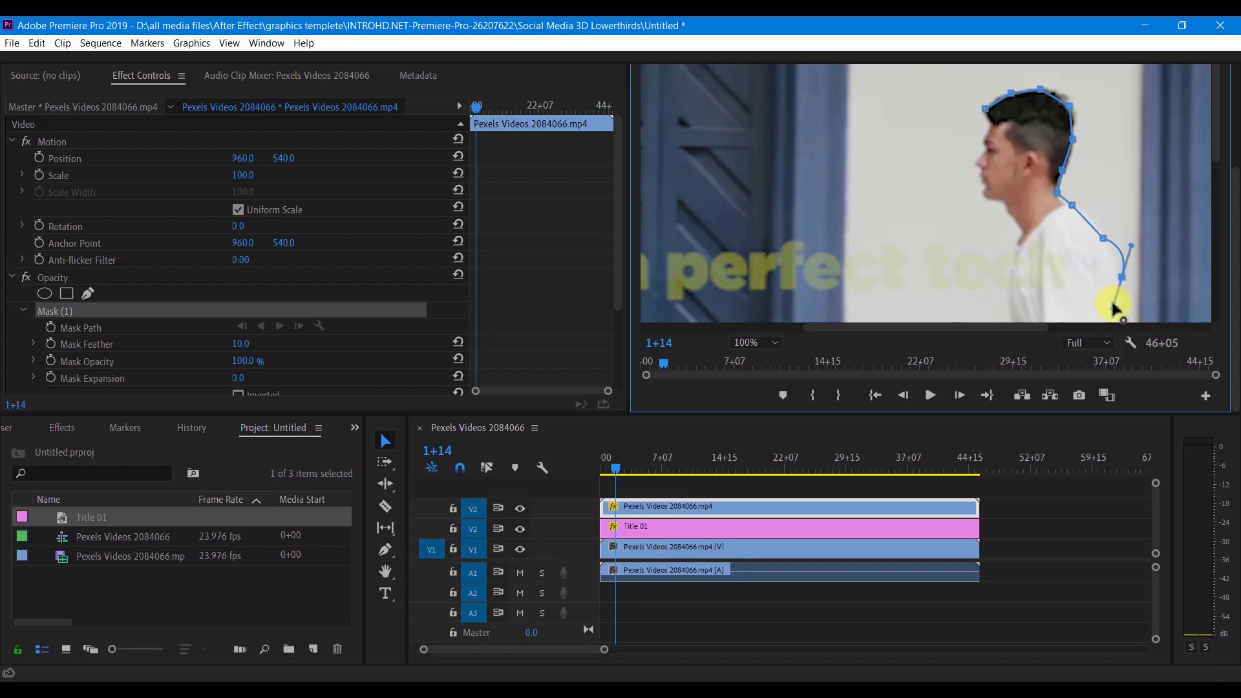
pyautogui.scroll(-2, 1113, 309)
pyautogui.click(1125, 215)
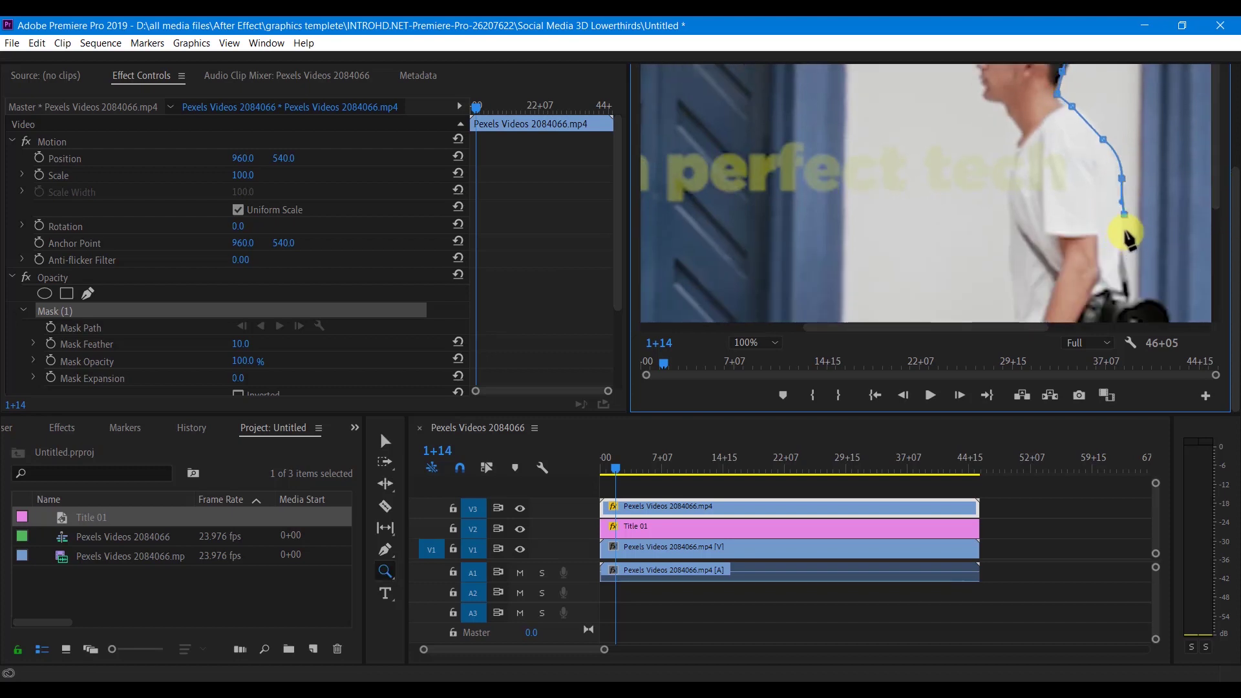
pyautogui.scroll(-1, 1123, 229)
pyautogui.click(1122, 201)
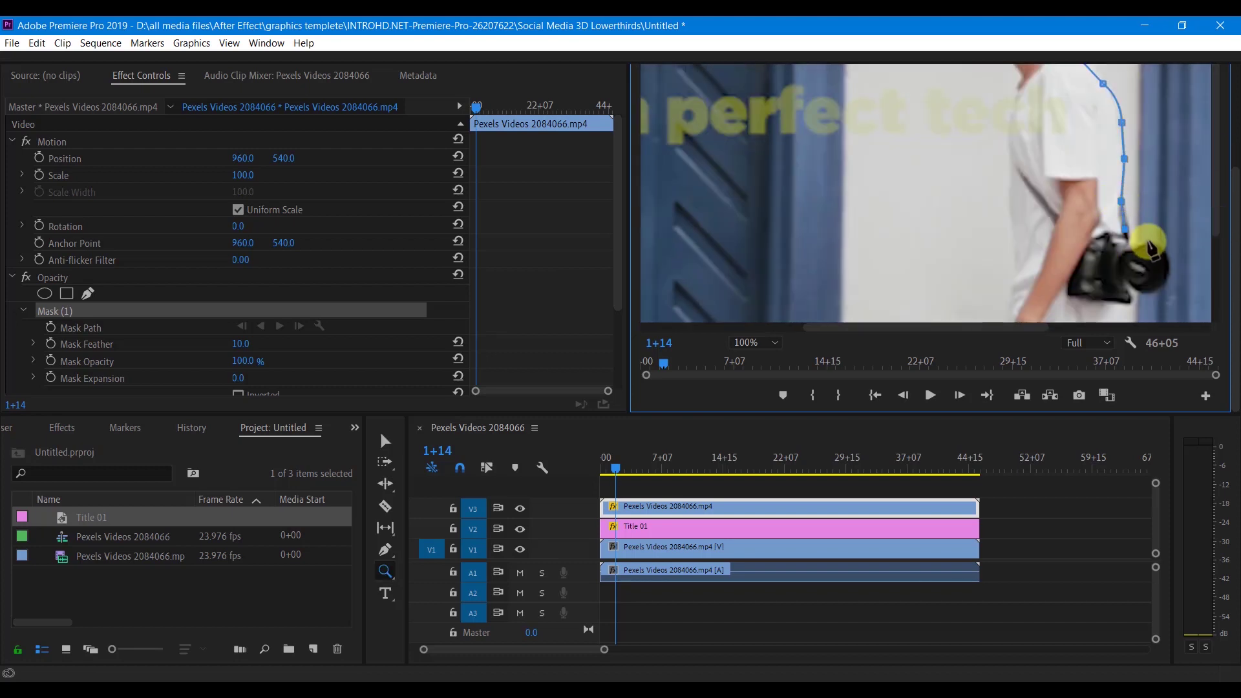
pyautogui.scroll(-2, 1169, 244)
pyautogui.click(1162, 162)
pyautogui.click(1152, 180)
pyautogui.click(1125, 189)
pyautogui.click(1110, 209)
pyautogui.click(1102, 234)
# - Trace the mask down his legs, along the frame bottom, up his front, and close it
pyautogui.click(1077, 244)
pyautogui.click(1073, 281)
pyautogui.scroll(-1, 1080, 277)
pyautogui.click(1075, 251)
pyautogui.click(1068, 282)
pyautogui.click(1011, 283)
pyautogui.click(974, 284)
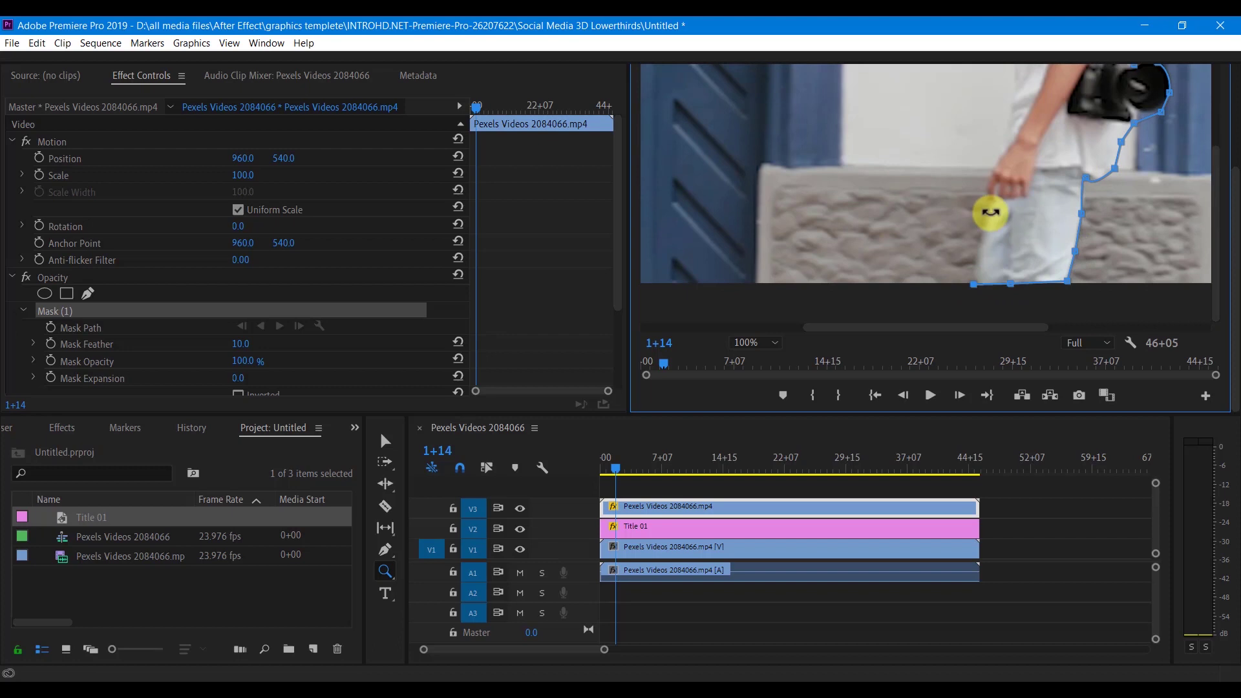
pyautogui.click(988, 216)
pyautogui.scroll(1, 992, 207)
pyautogui.click(1006, 171)
pyautogui.scroll(2, 996, 206)
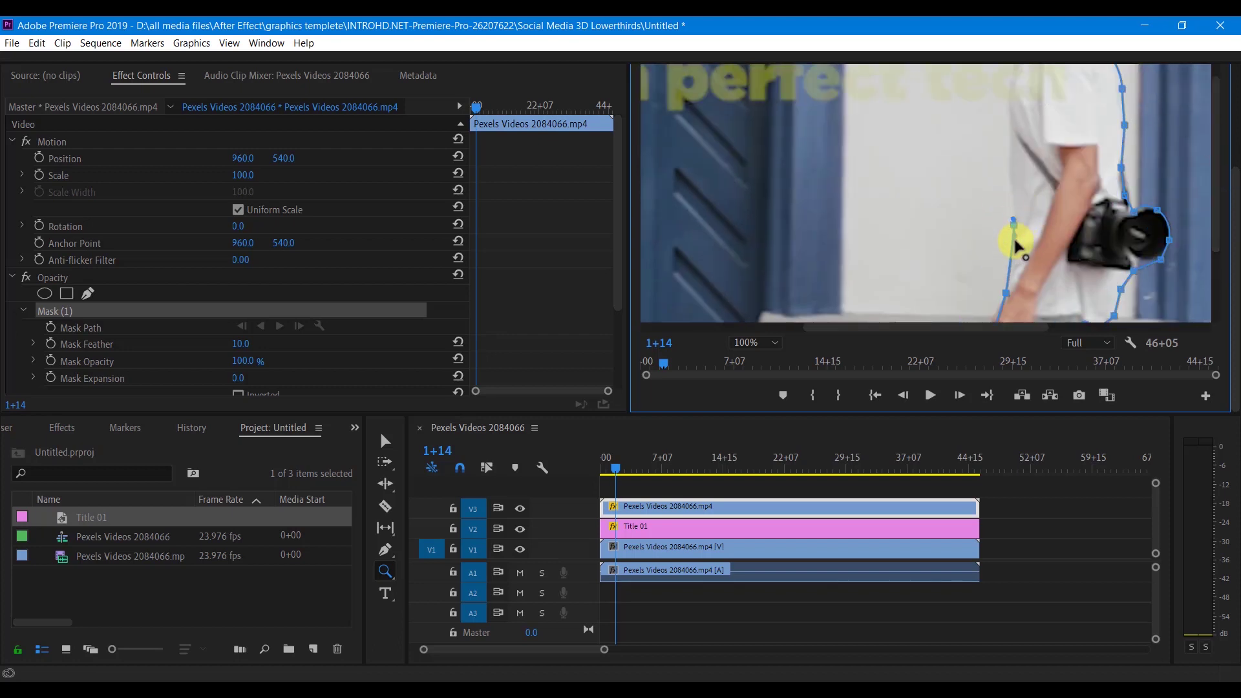
pyautogui.scroll(2, 1024, 191)
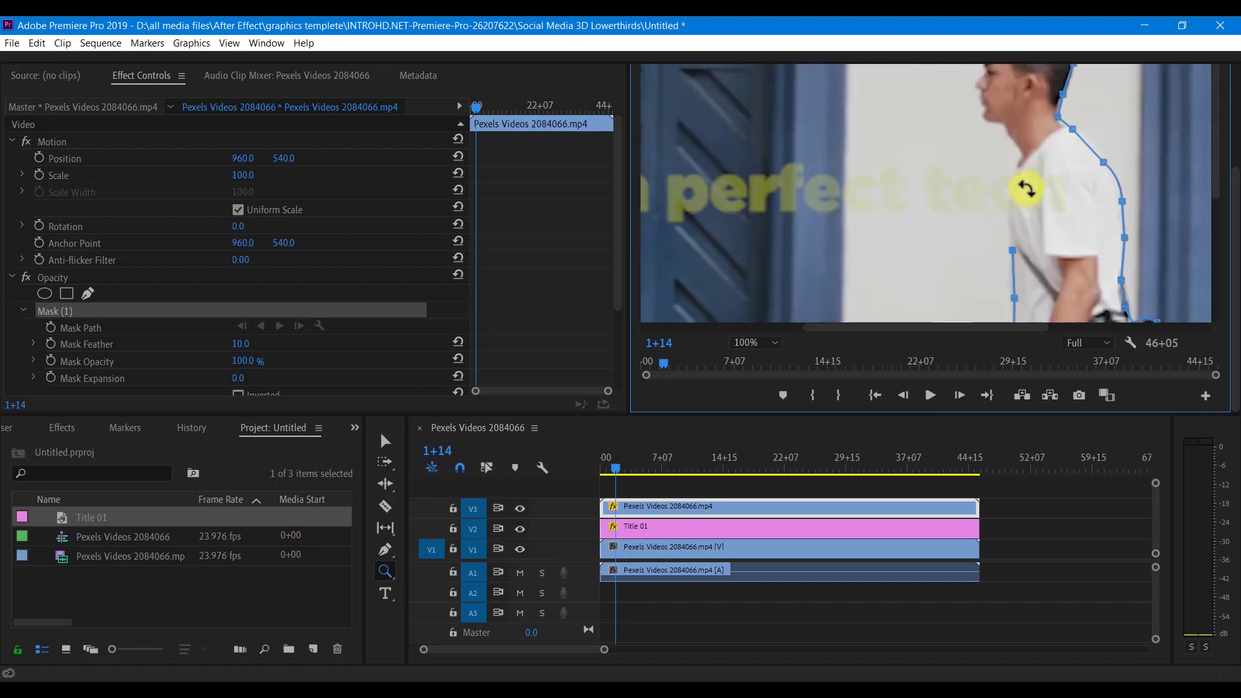
pyautogui.scroll(1, 1023, 160)
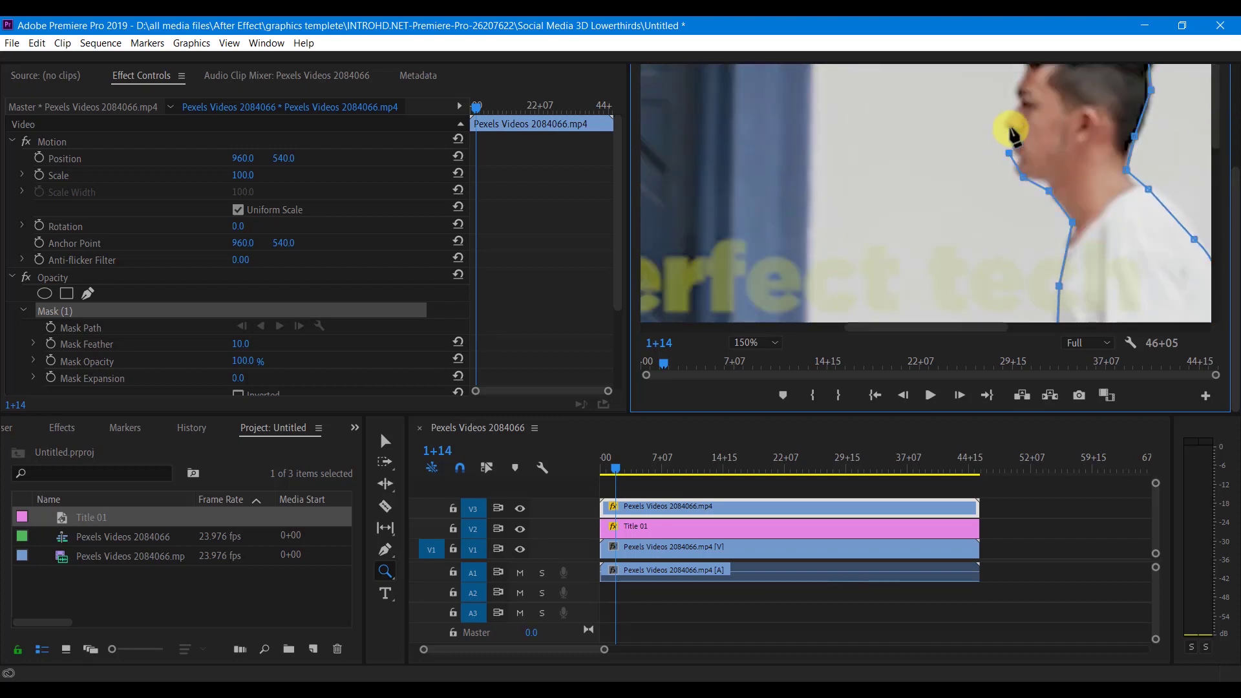
pyautogui.click(1030, 104)
pyautogui.scroll(-1, 1099, 226)
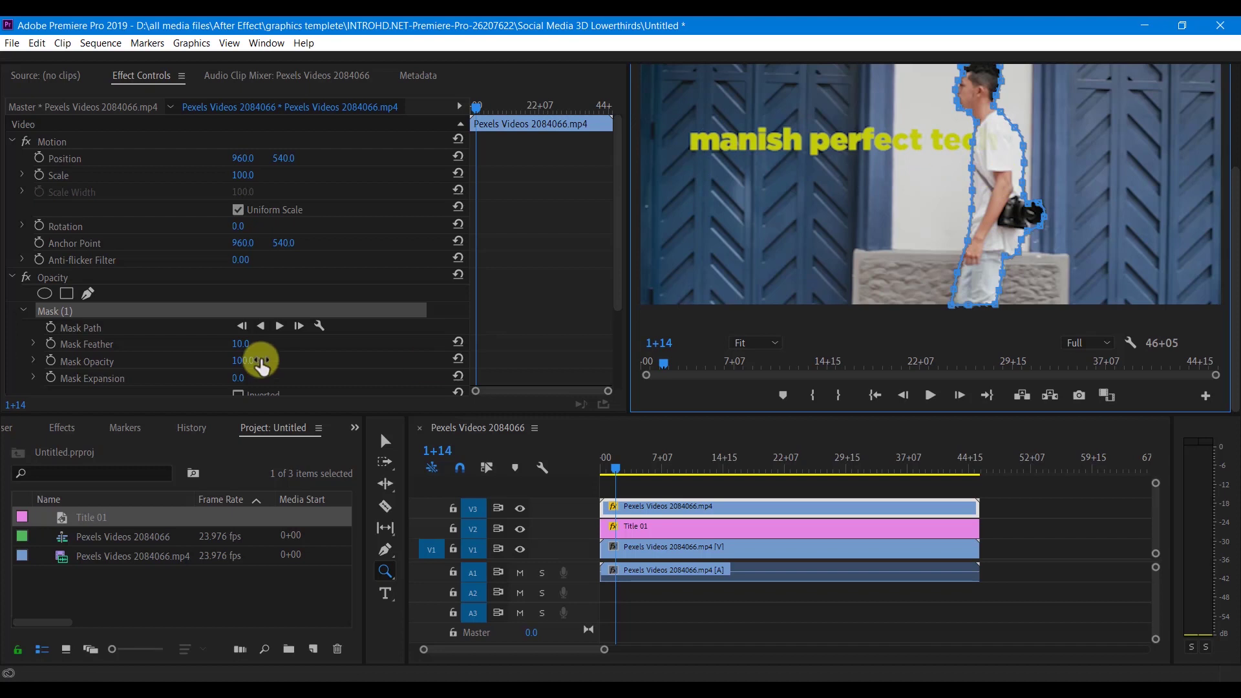
# - Set Mask (1) feather to 33.0 and mask expansion to 9.0
pyautogui.click(256, 343)
pyautogui.moveTo(256, 343); pyautogui.dragTo(267, 347)
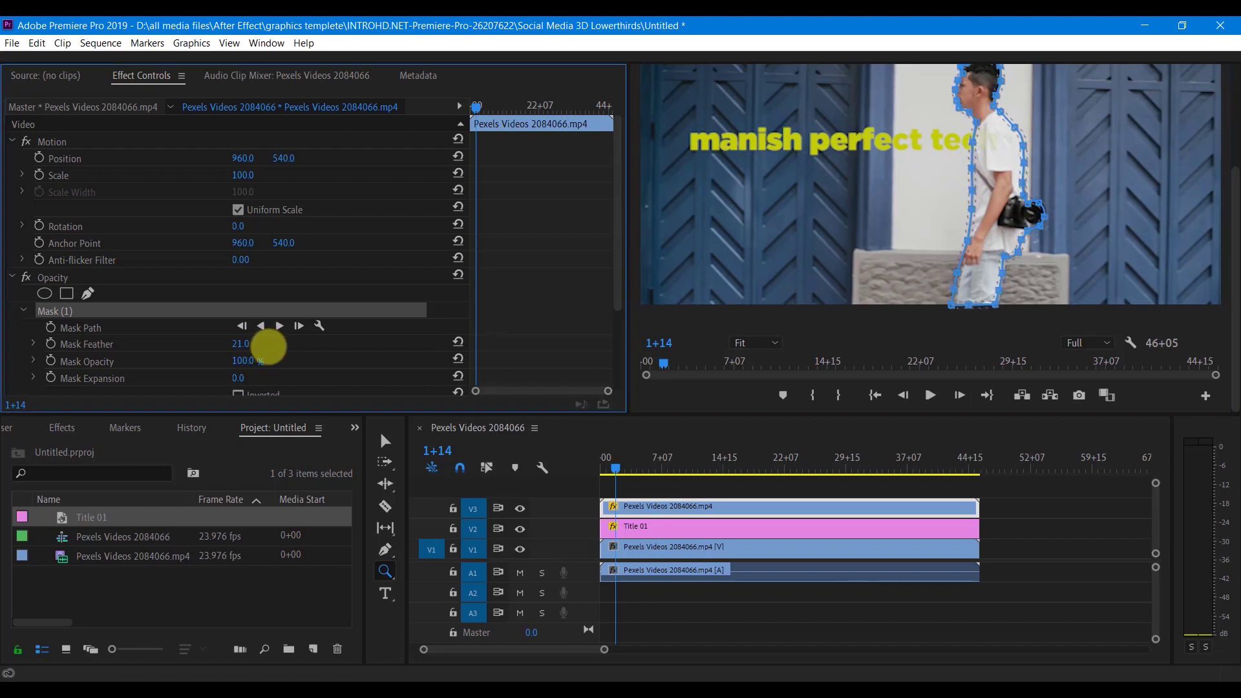
pyautogui.moveTo(267, 347)
pyautogui.mouseDown()
pyautogui.moveTo(278, 343)
pyautogui.moveTo(264, 378)
pyautogui.mouseUp()
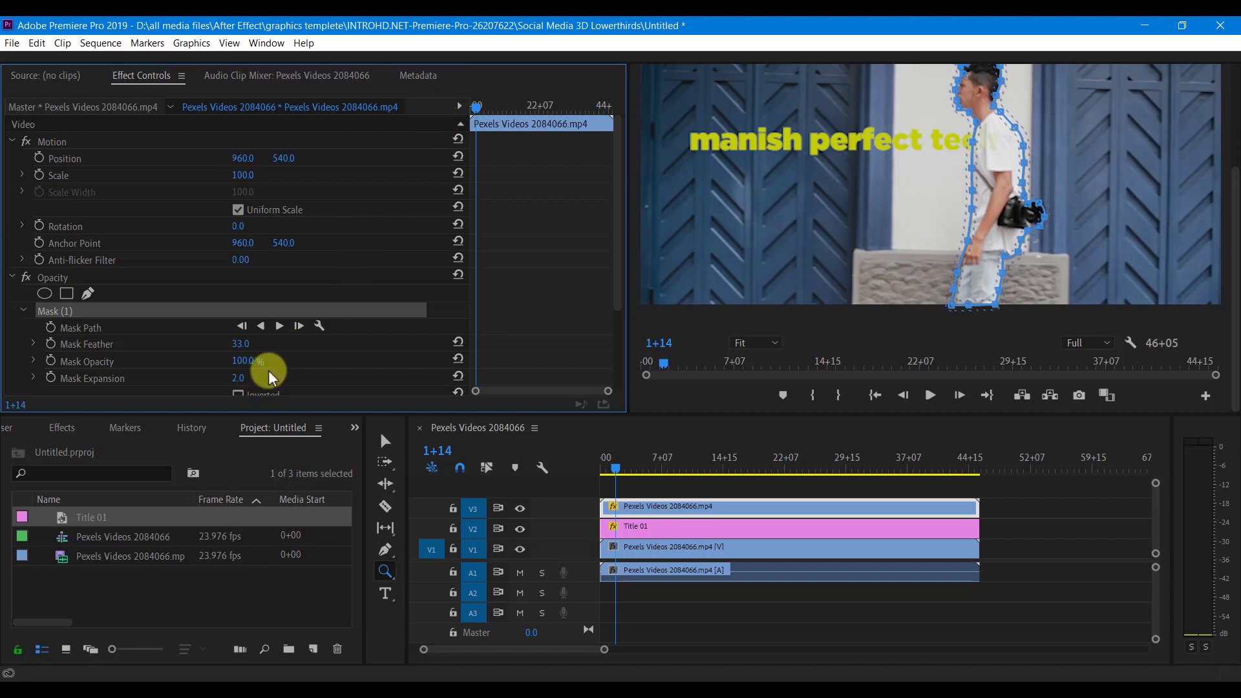
pyautogui.moveTo(240, 378); pyautogui.dragTo(255, 381)
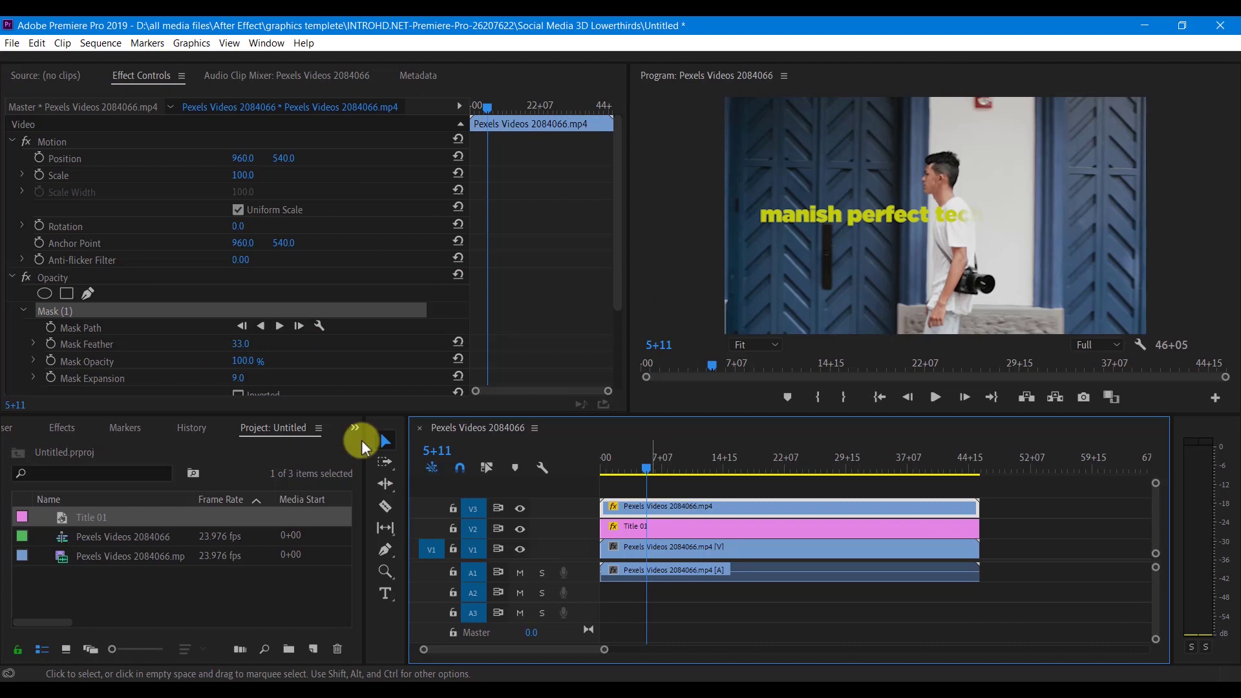
# - Reset the top clip's Opacity to 100% and add a Mask Path keyframe at 0+00
pyautogui.scroll(-5, 91, 285)
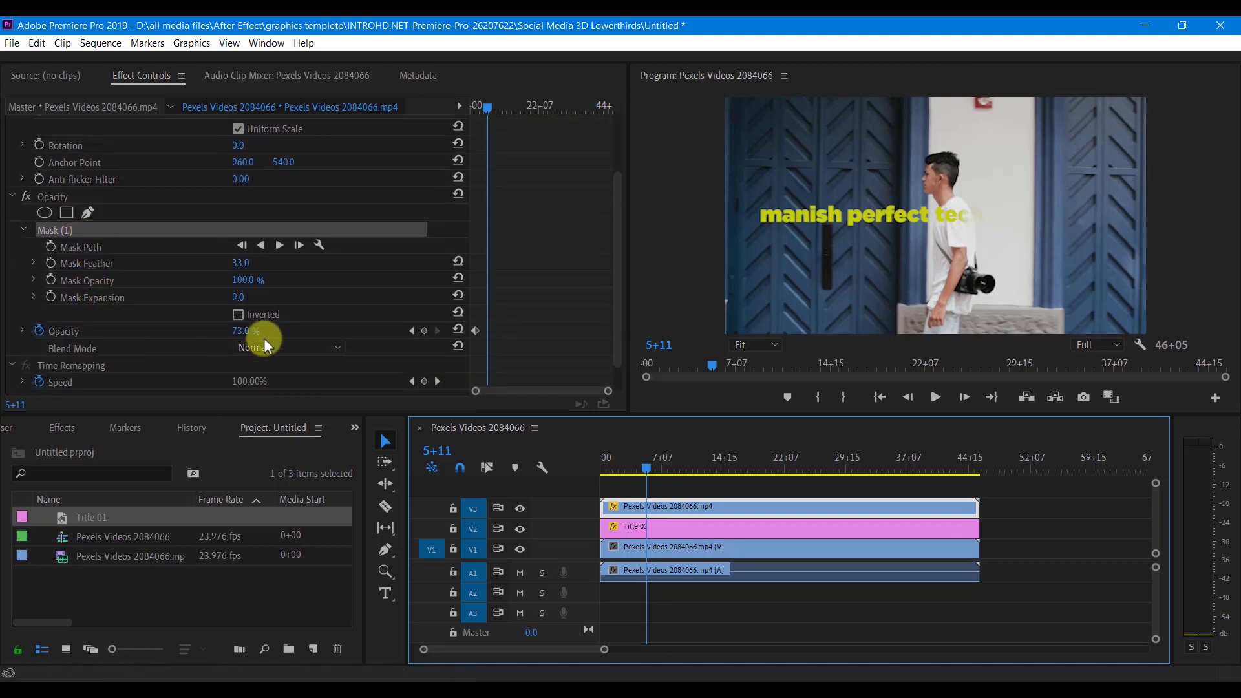
pyautogui.click(459, 331)
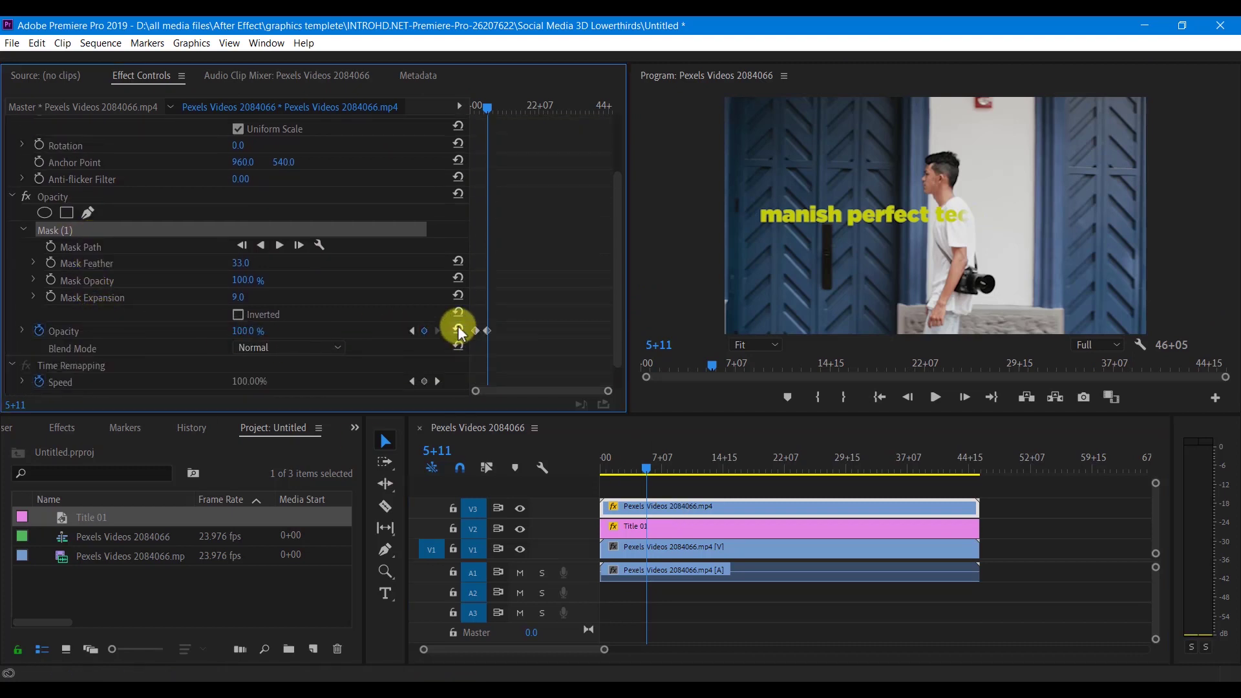
pyautogui.click(662, 505)
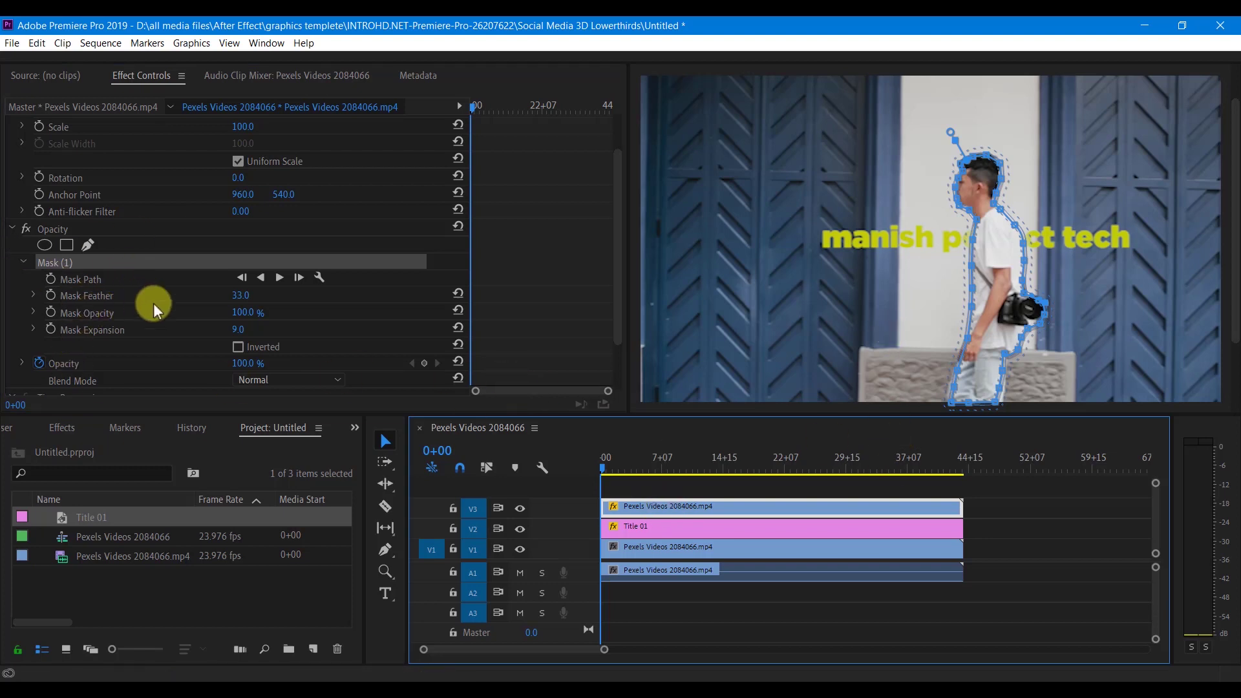
pyautogui.click(52, 279)
pyautogui.click(52, 279)
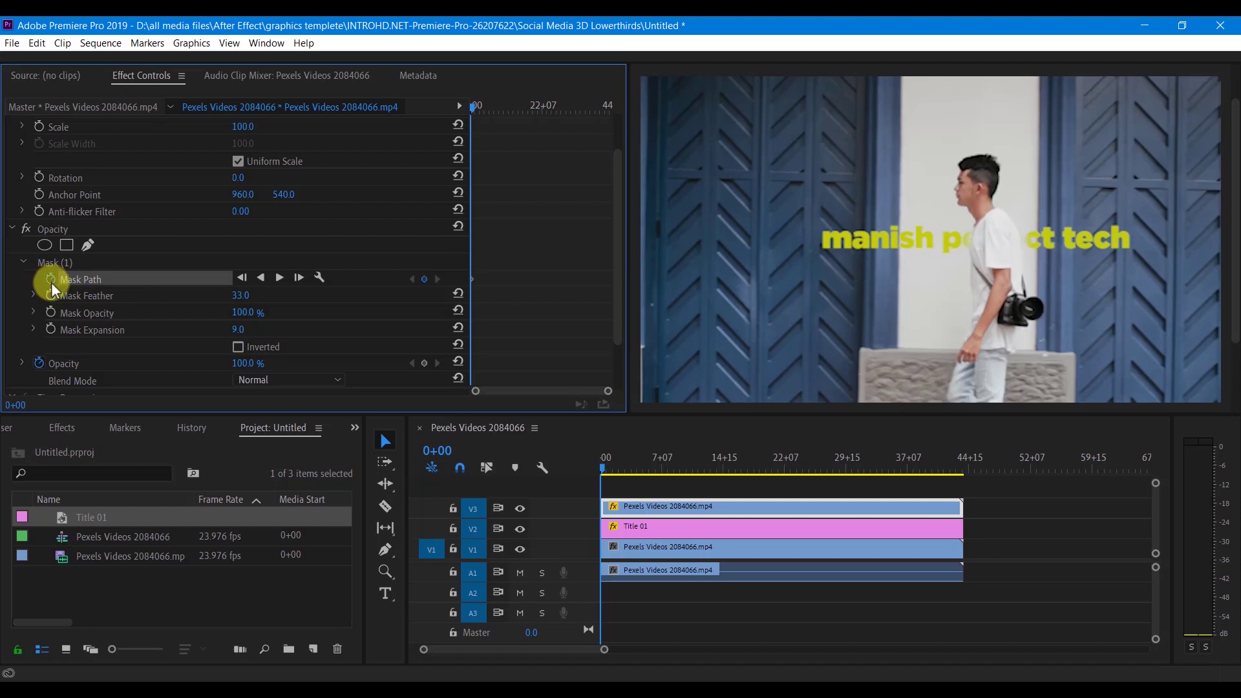
# - Track Mask (1) forward through the whole clip, then select Title 01 on V2
pyautogui.click(279, 278)
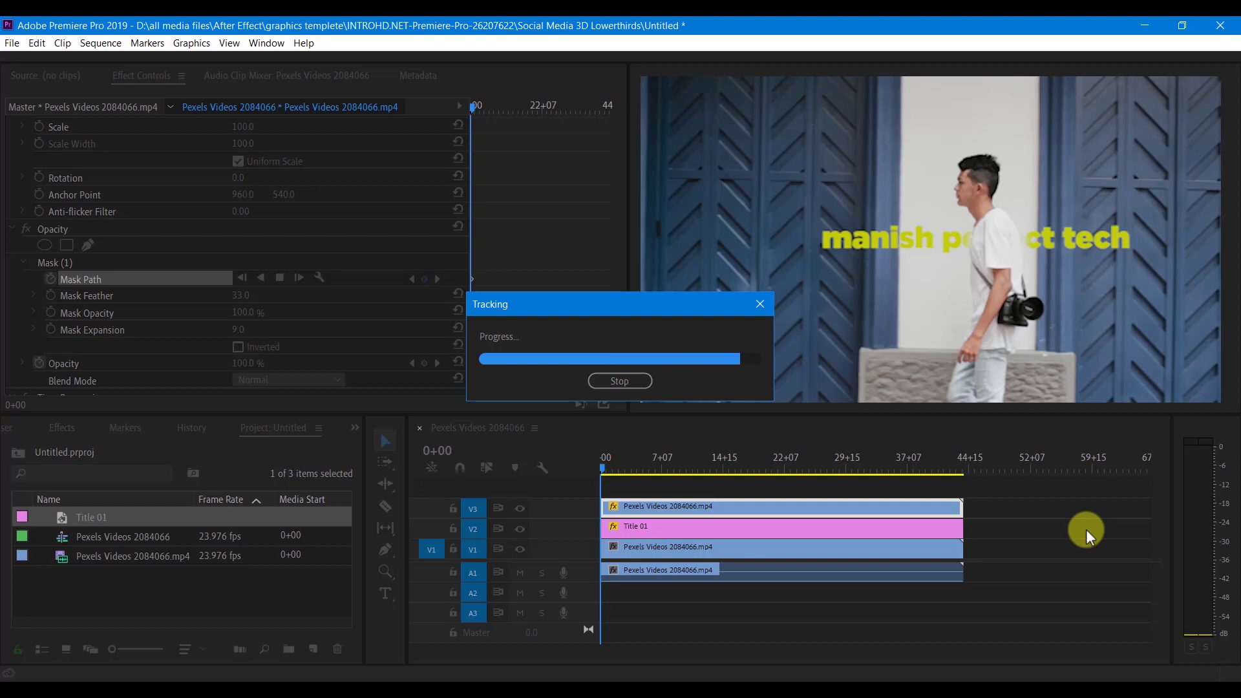
pyautogui.click(654, 530)
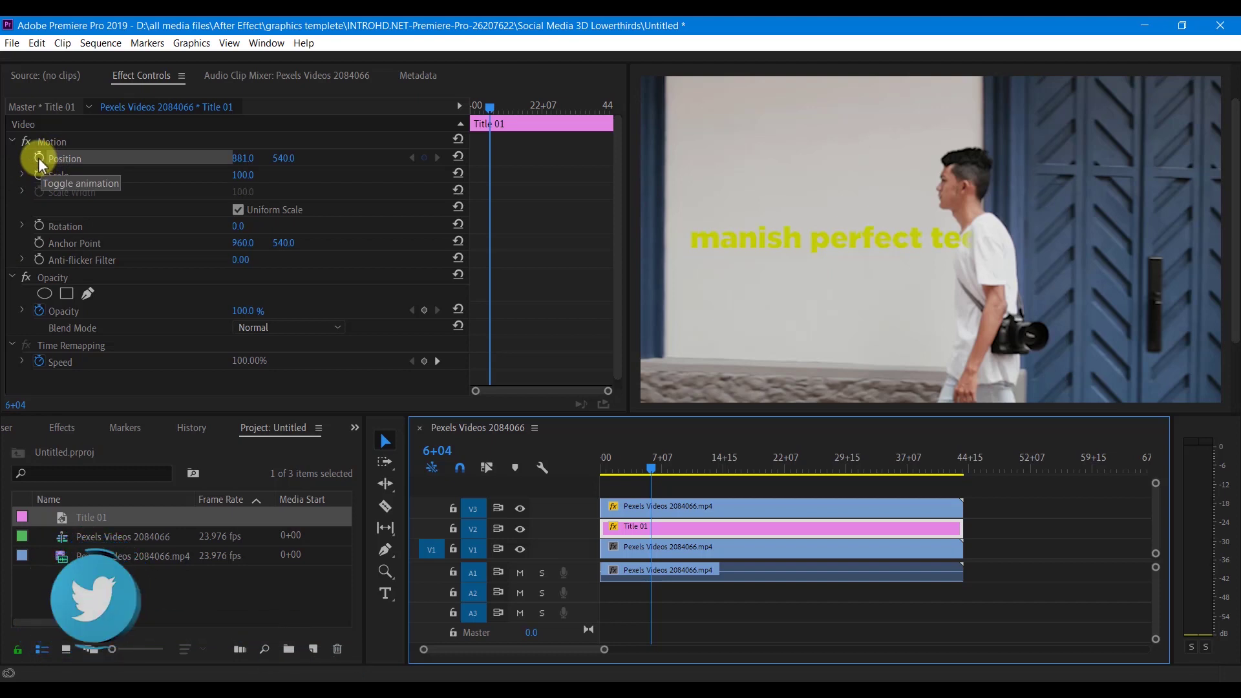
# - Keyframe the title's Position at 6+04 (X 881), then set X to 1314 at 0+00
pyautogui.click(37, 158)
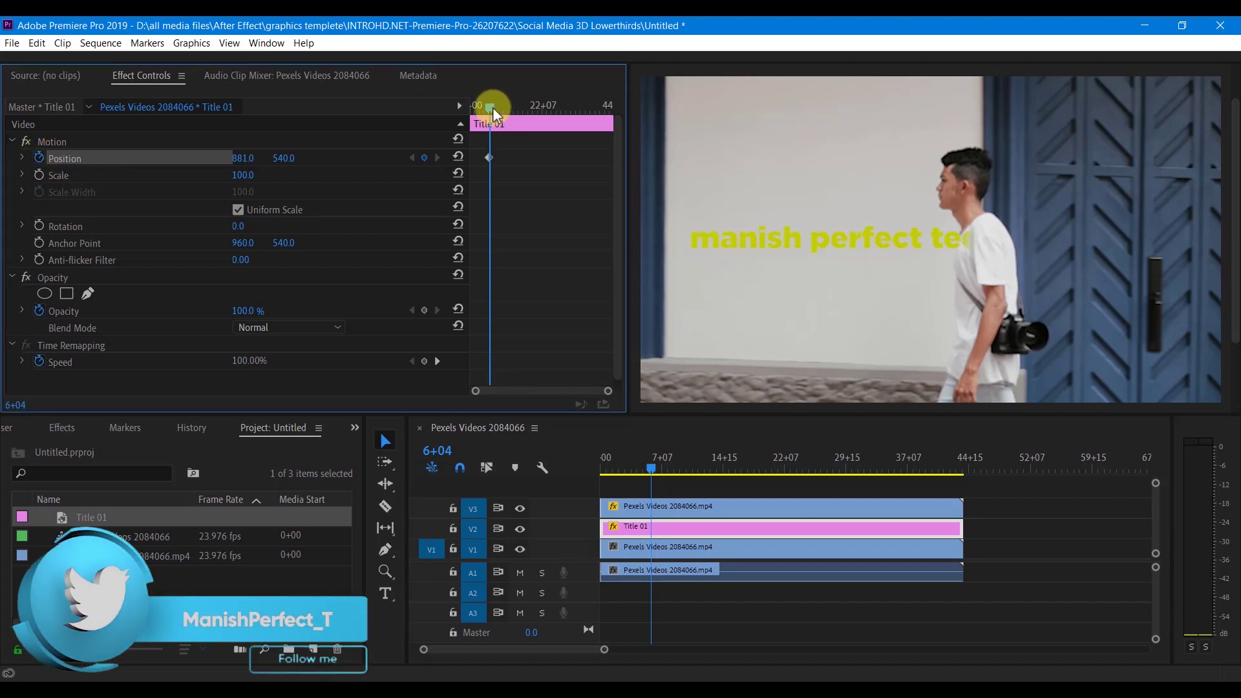
pyautogui.moveTo(490, 109); pyautogui.dragTo(457, 117)
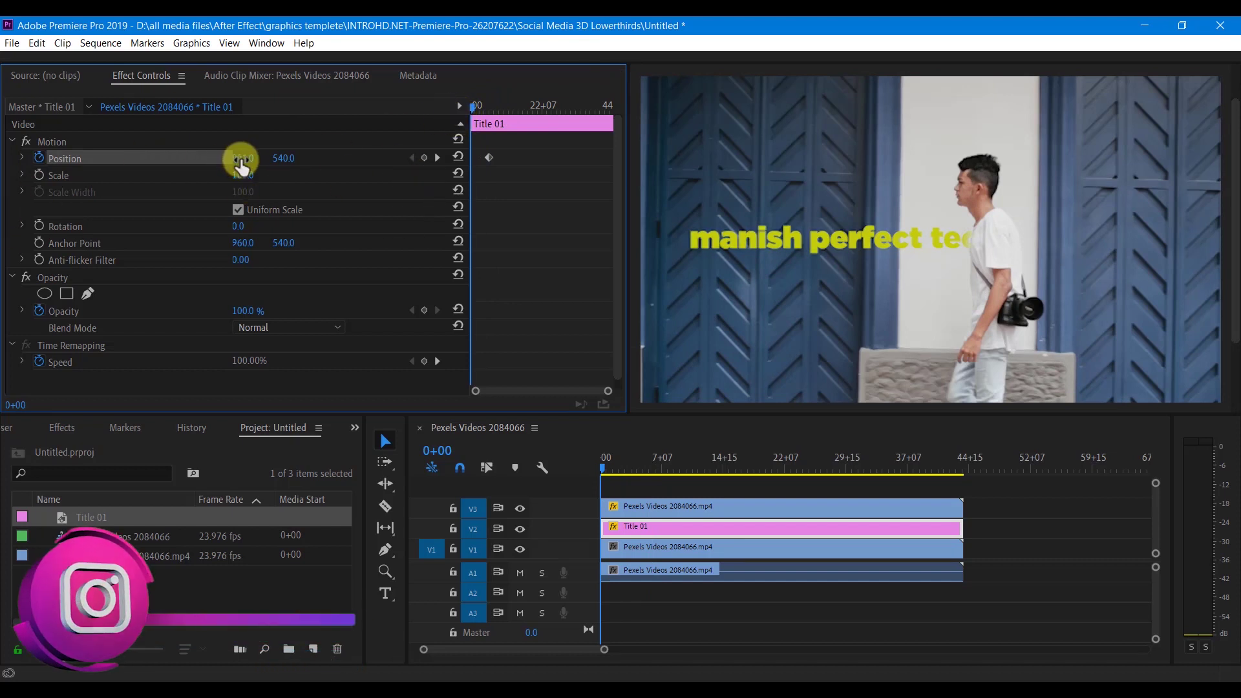
pyautogui.moveTo(240, 167); pyautogui.dragTo(603, 214)
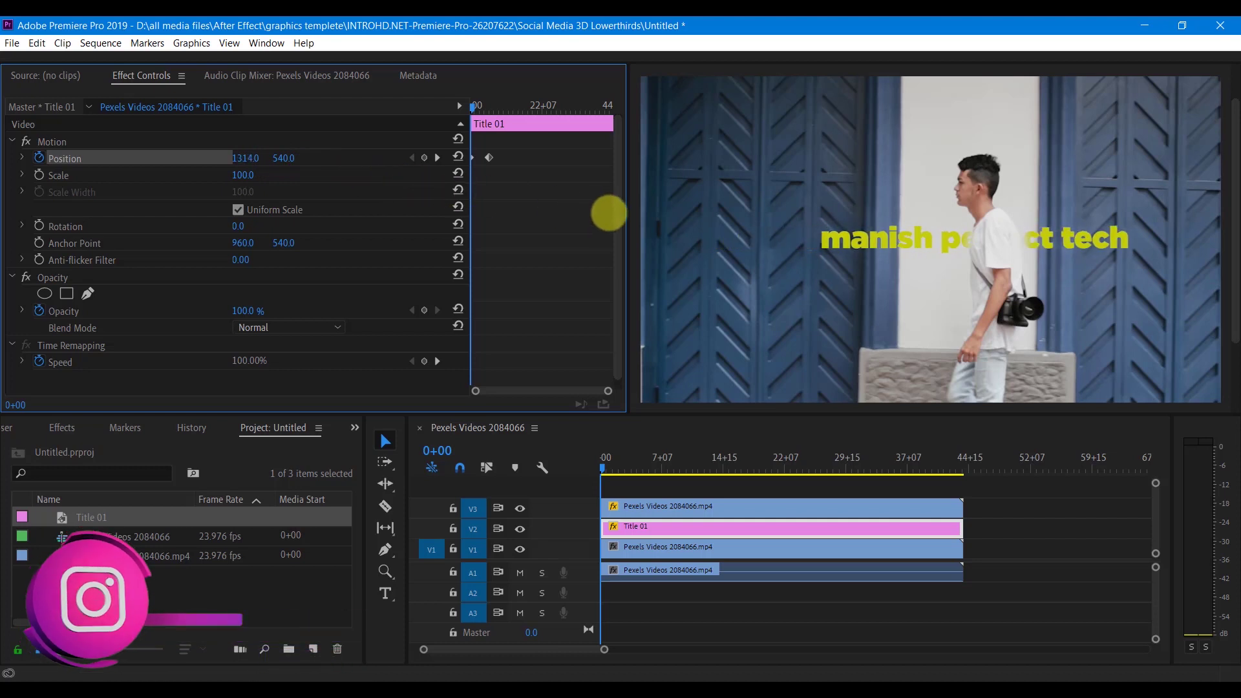
pyautogui.click(980, 481)
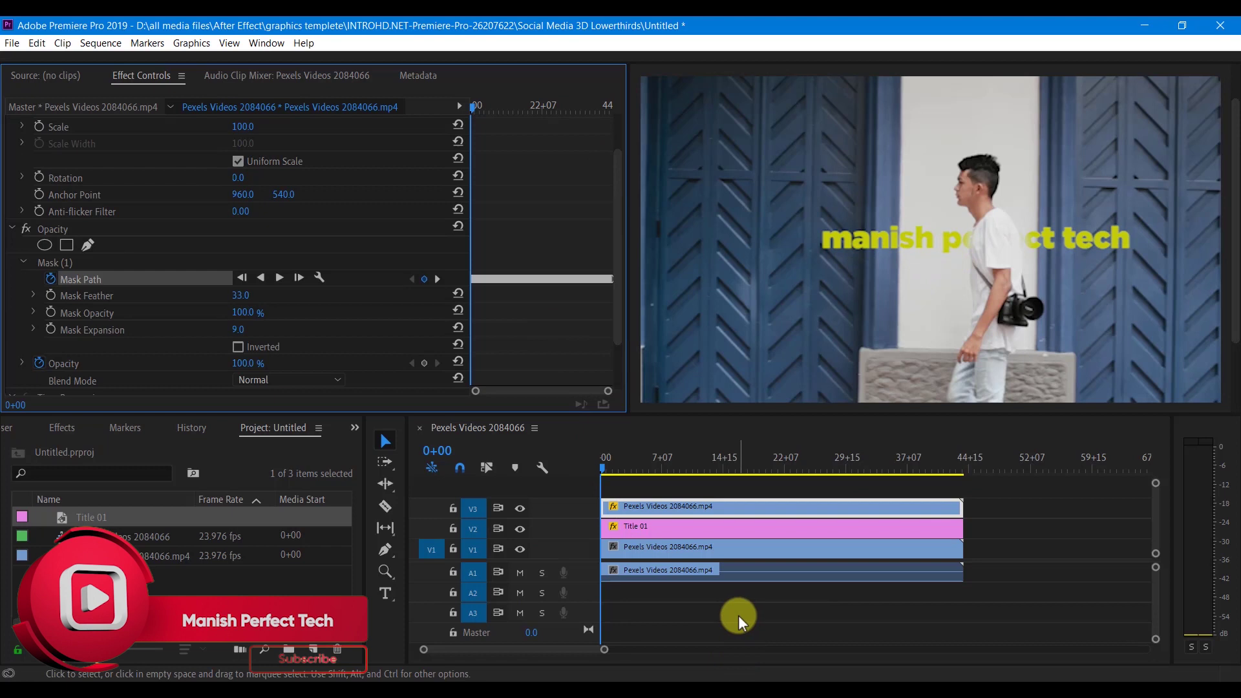
pyautogui.press('space')
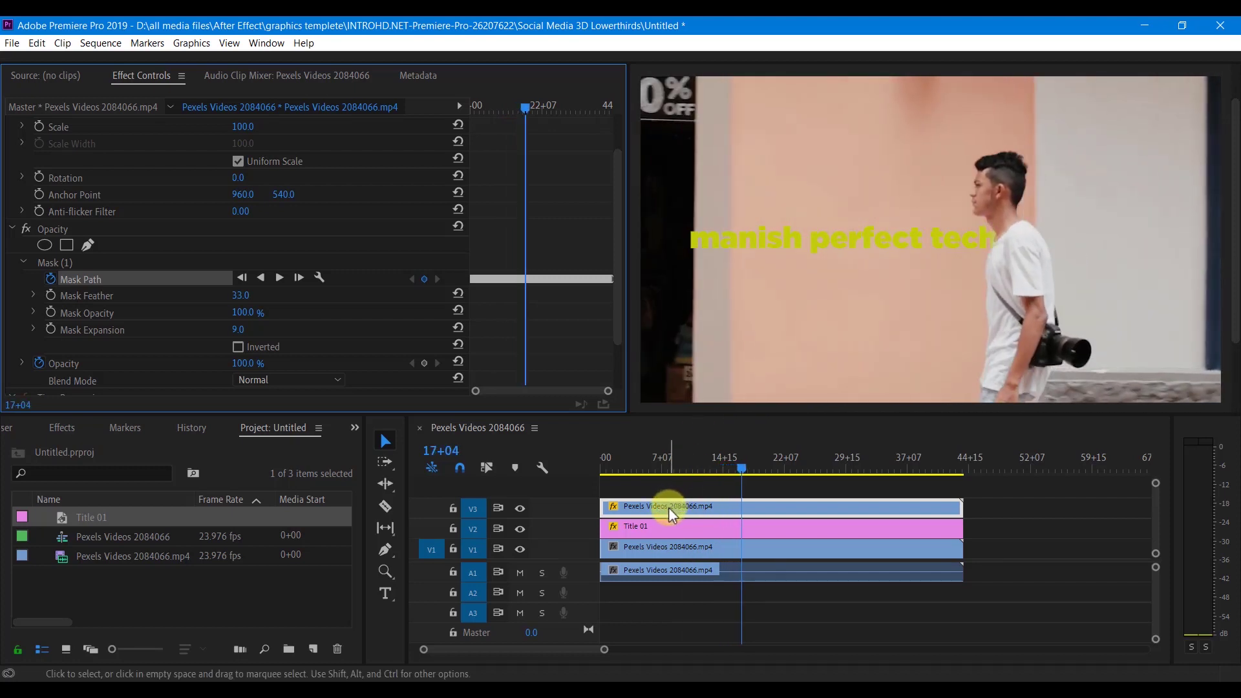
pyautogui.click(668, 506)
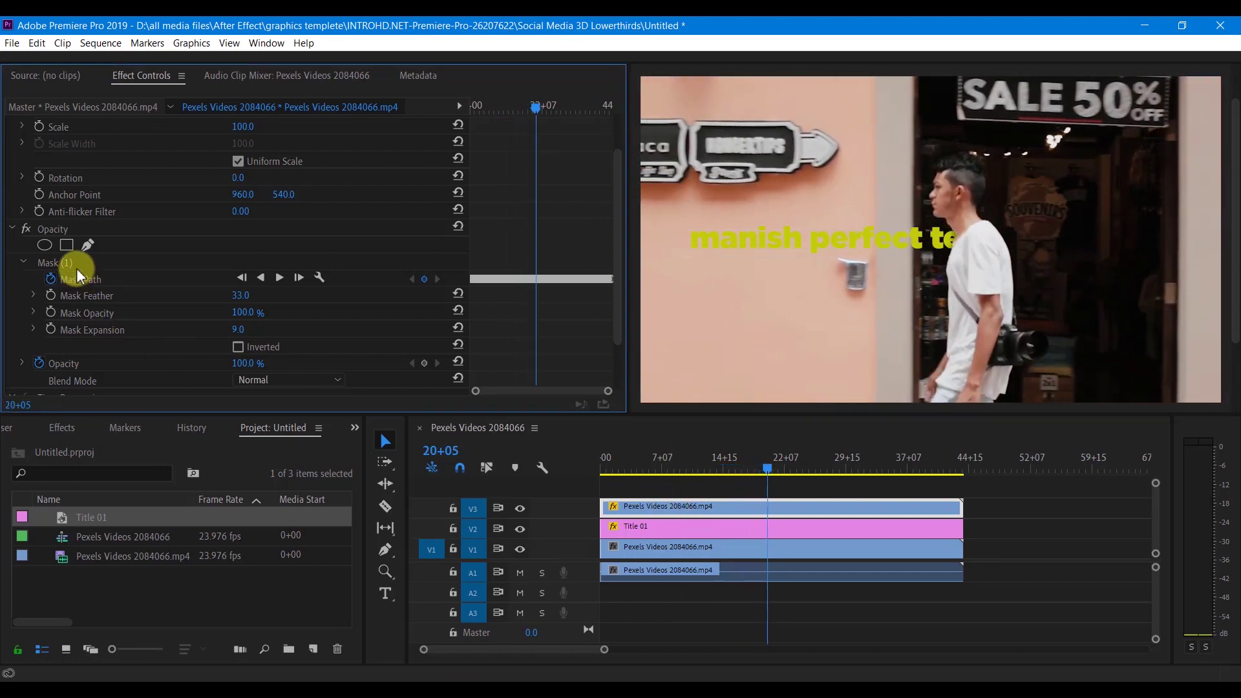
pyautogui.click(76, 262)
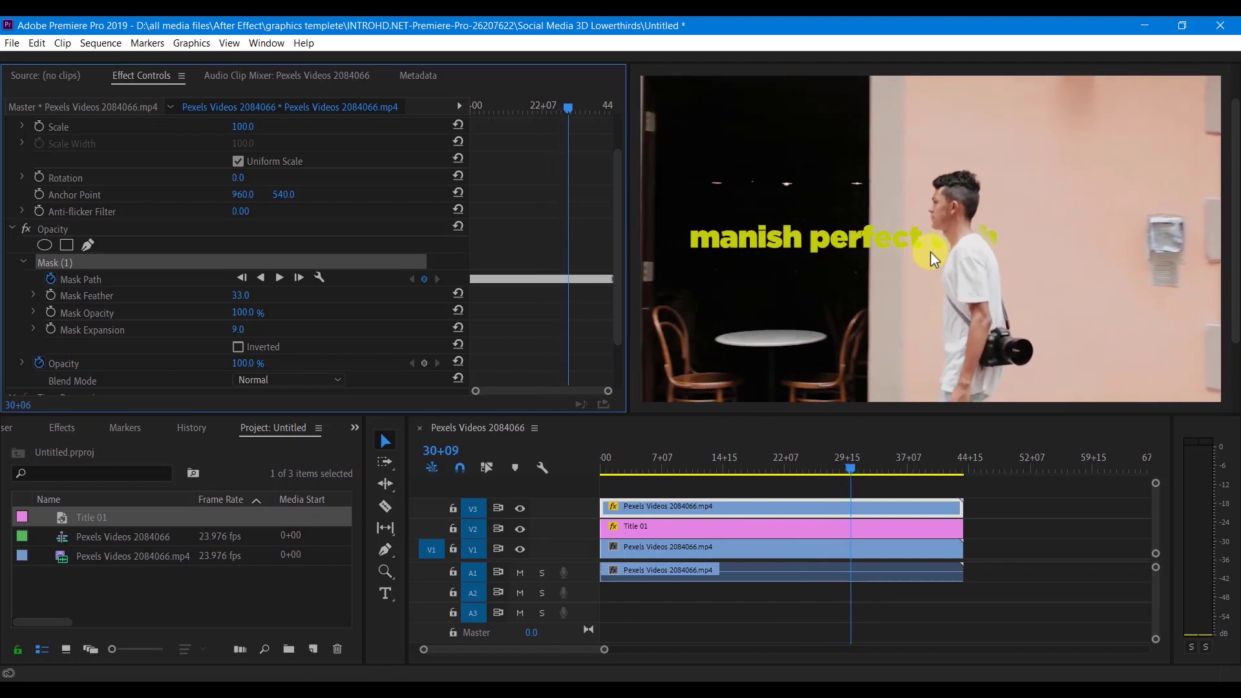
pyautogui.press('space')
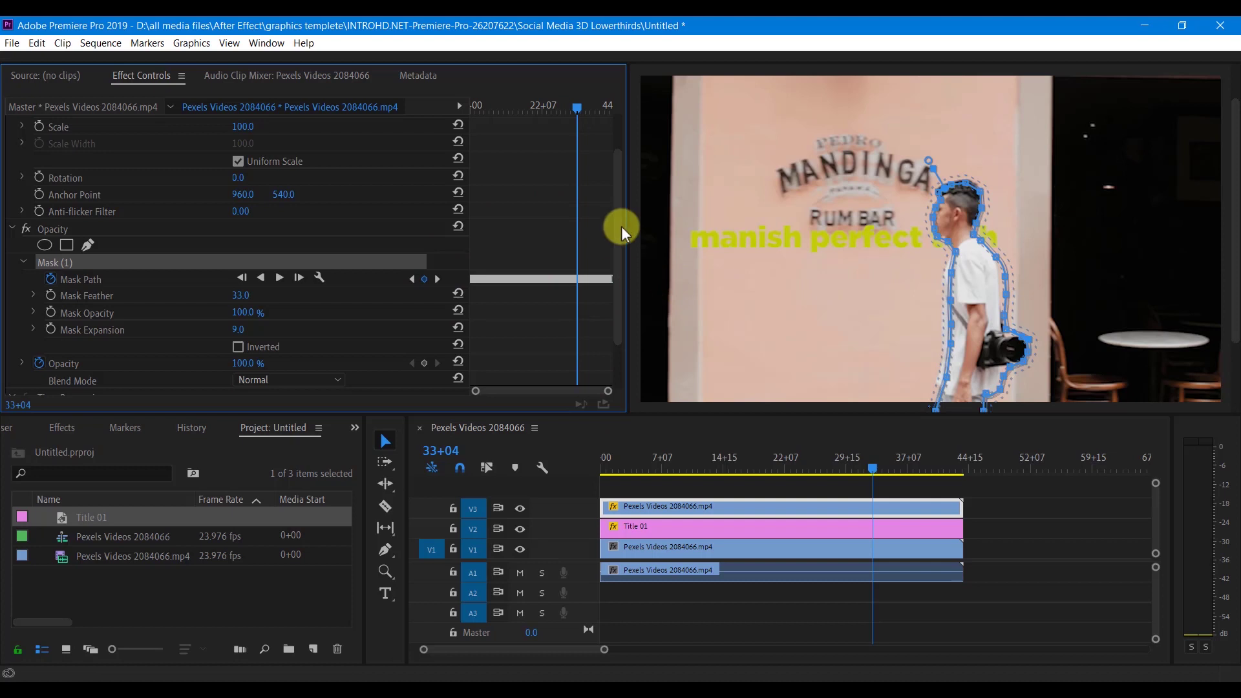
# - Change the 'manish perfect tech' fill colour to crimson BC143F and close the title editor
pyautogui.doubleClick(674, 523)
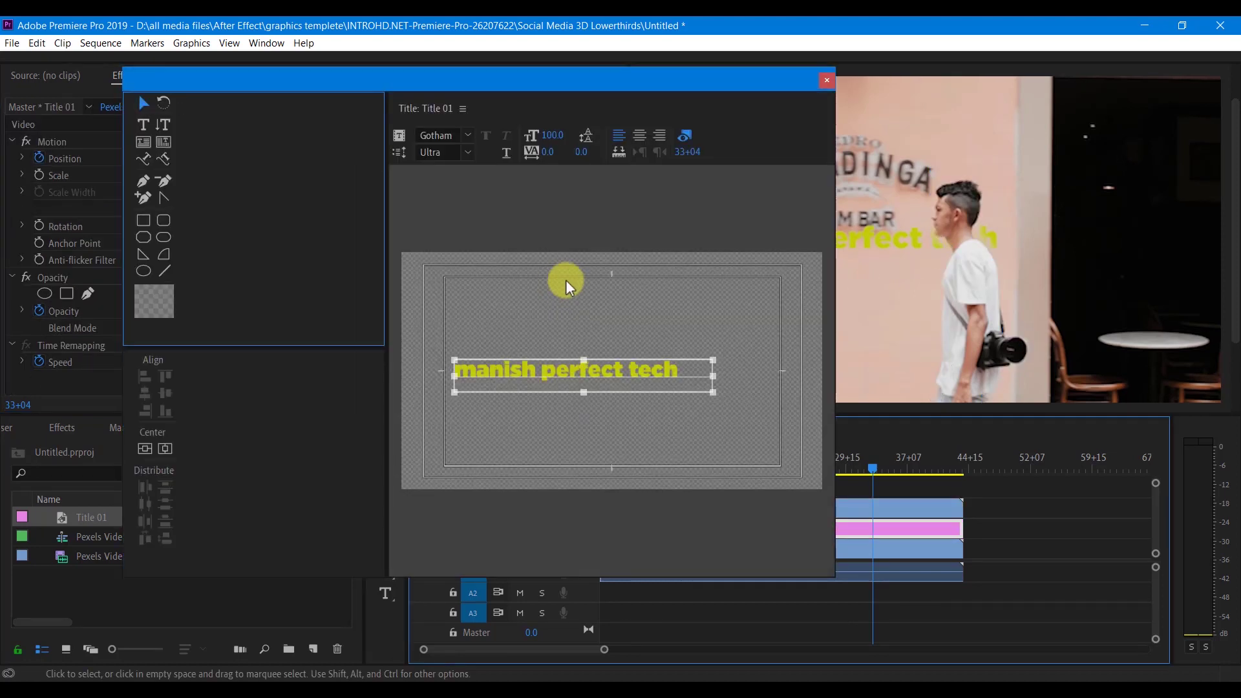
pyautogui.click(810, 523)
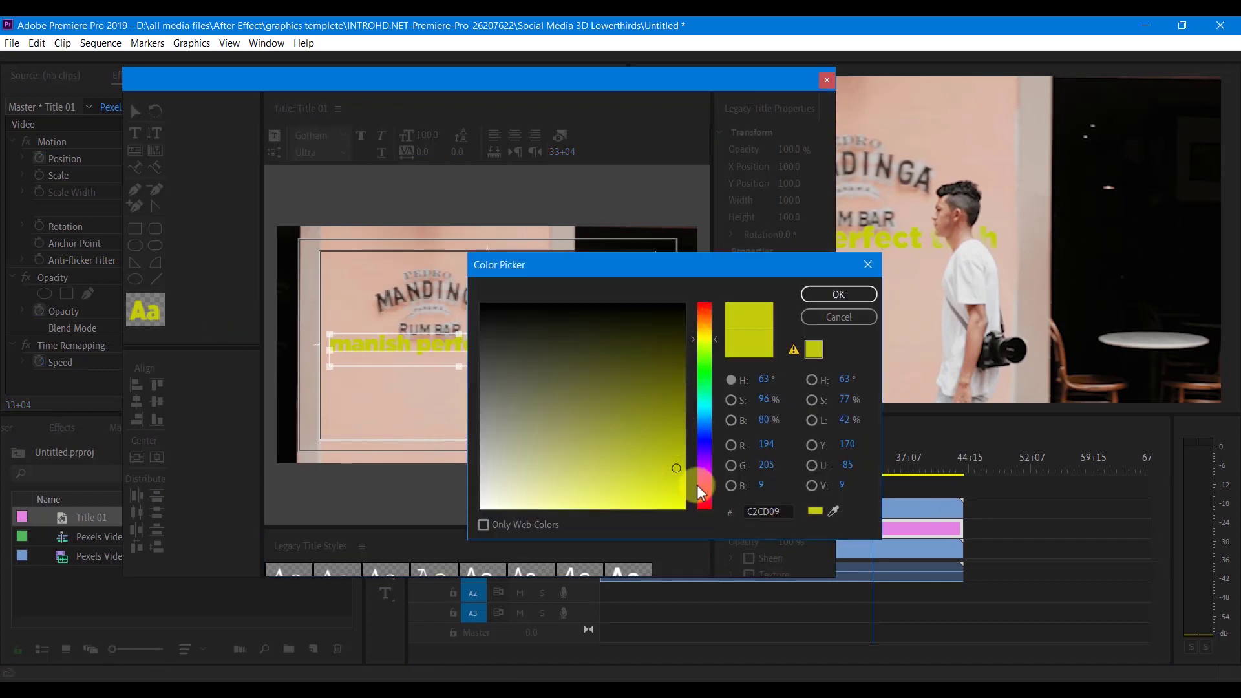
pyautogui.click(704, 500)
pyautogui.moveTo(672, 476); pyautogui.dragTo(664, 455)
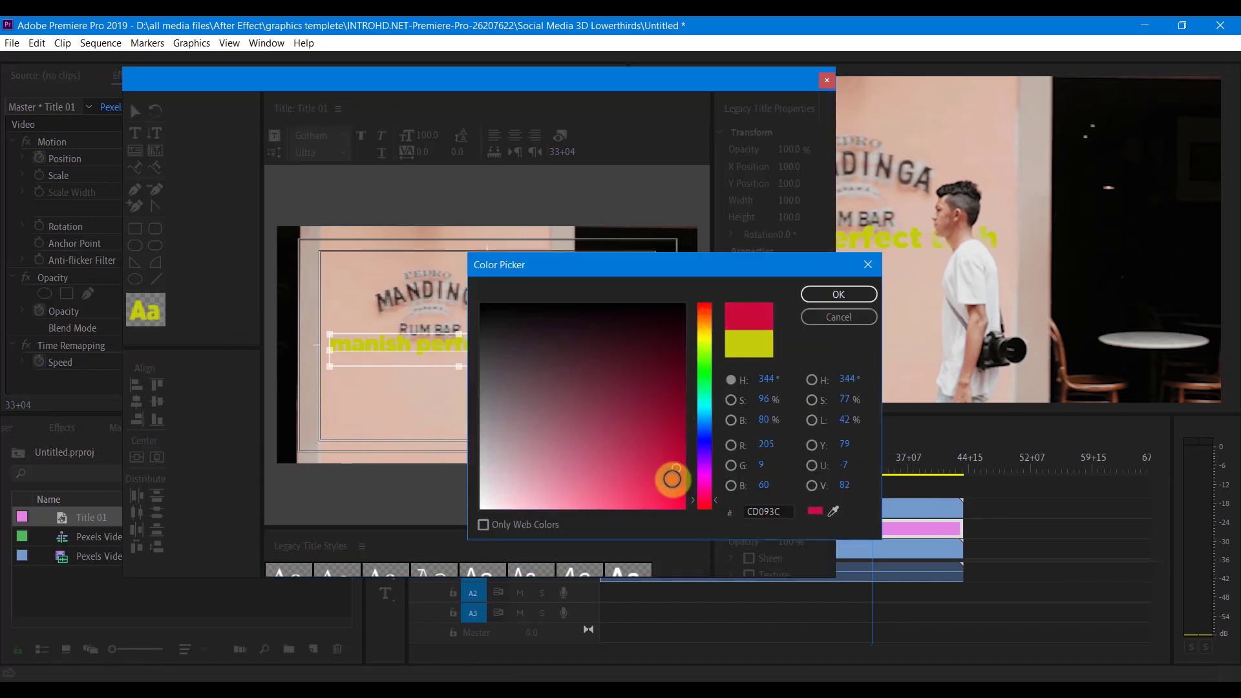
pyautogui.click(838, 298)
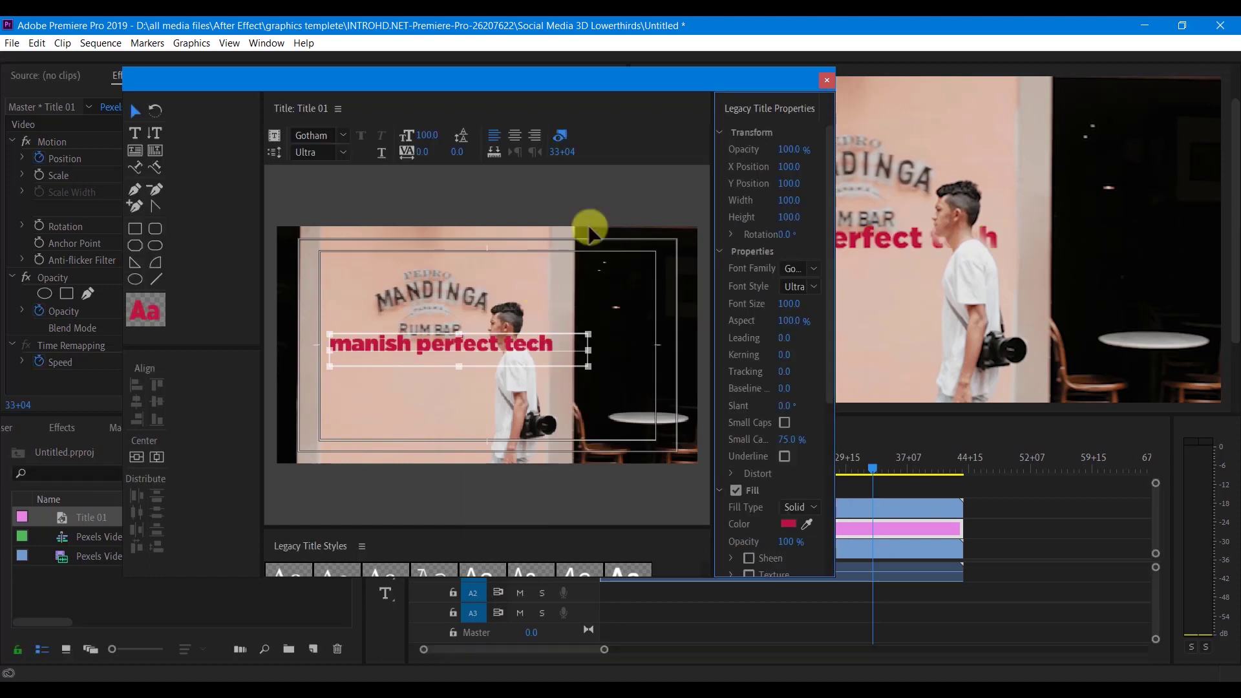
pyautogui.click(827, 80)
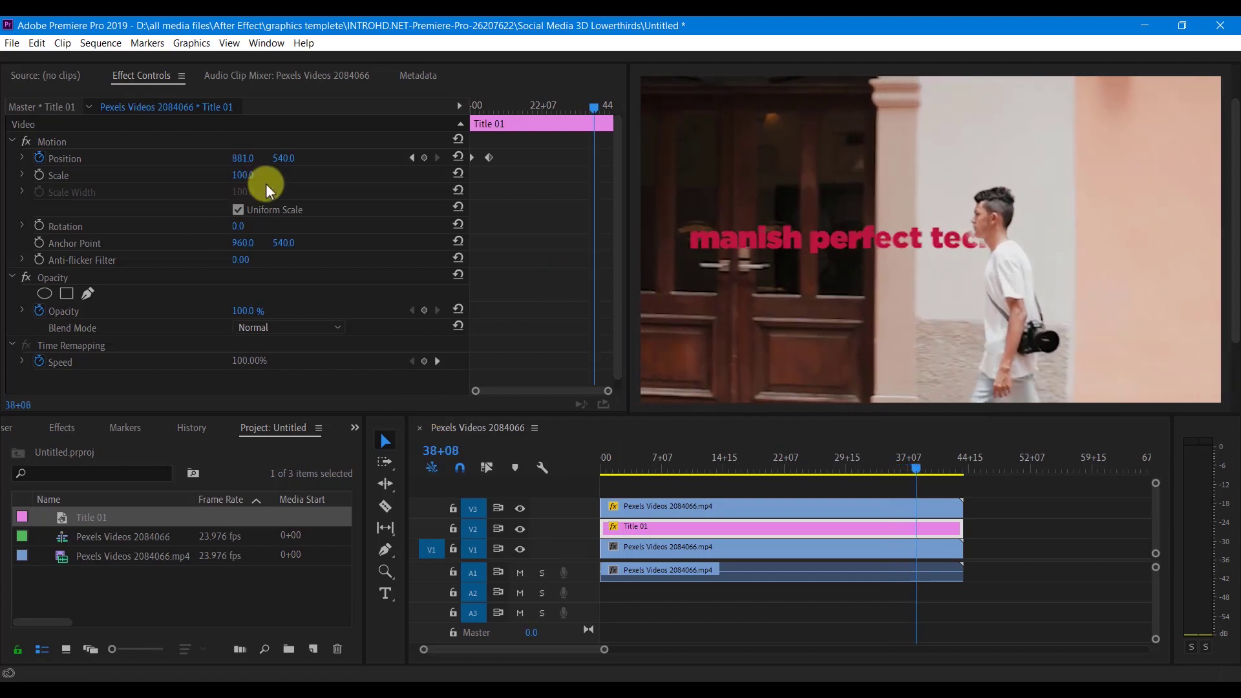
# - Raise Title 01's Scale to 155 and play the sequence back from the start
pyautogui.moveTo(245, 175); pyautogui.dragTo(307, 178)
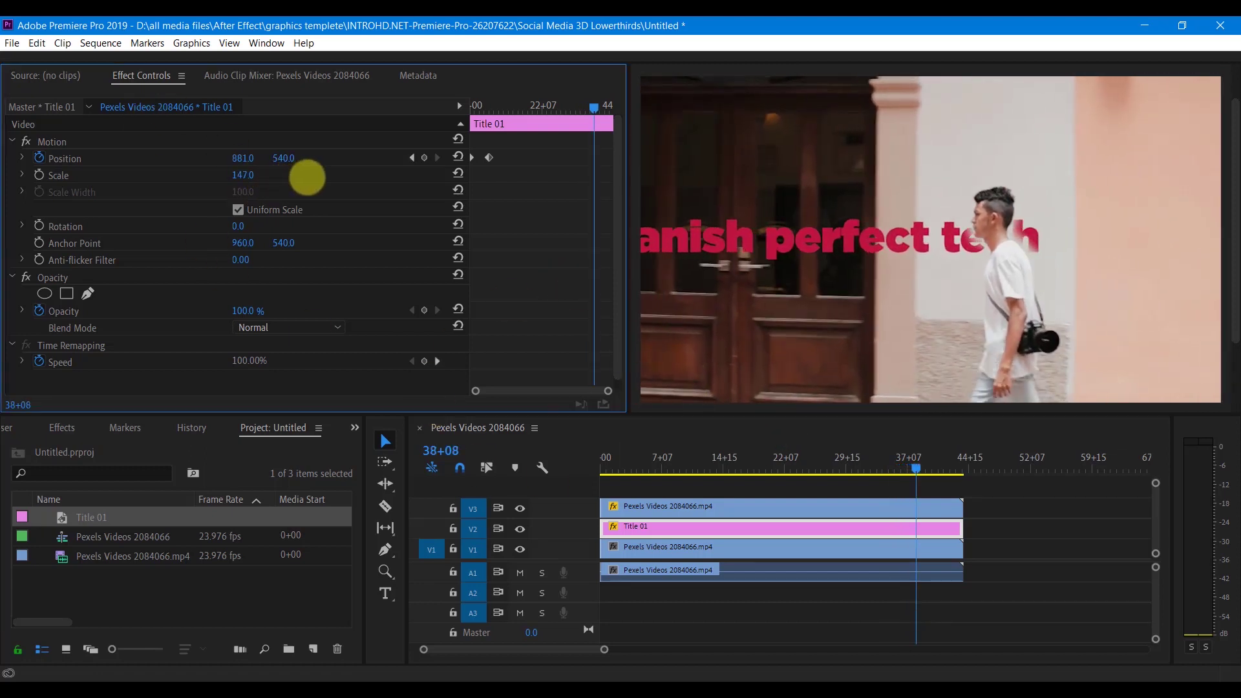
pyautogui.moveTo(239, 170); pyautogui.dragTo(278, 170)
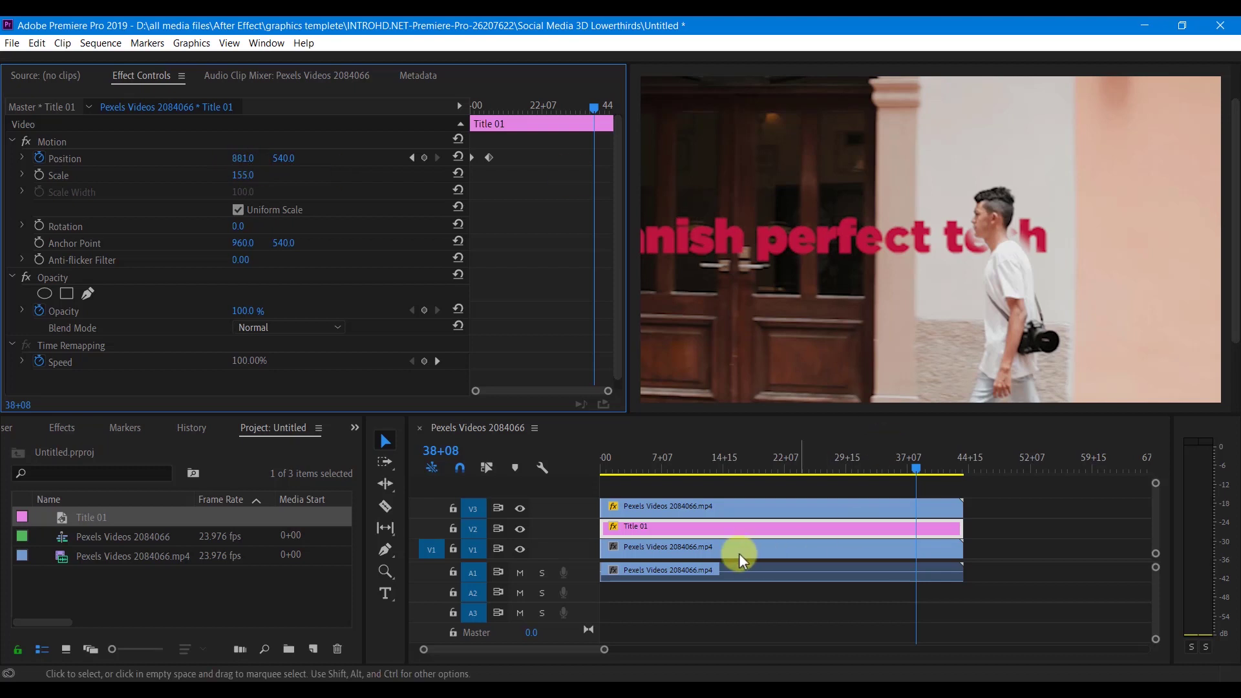
pyautogui.press('Home')
pyautogui.press('Right')
pyautogui.press('Right')
pyautogui.press('space')
pyautogui.press('`')
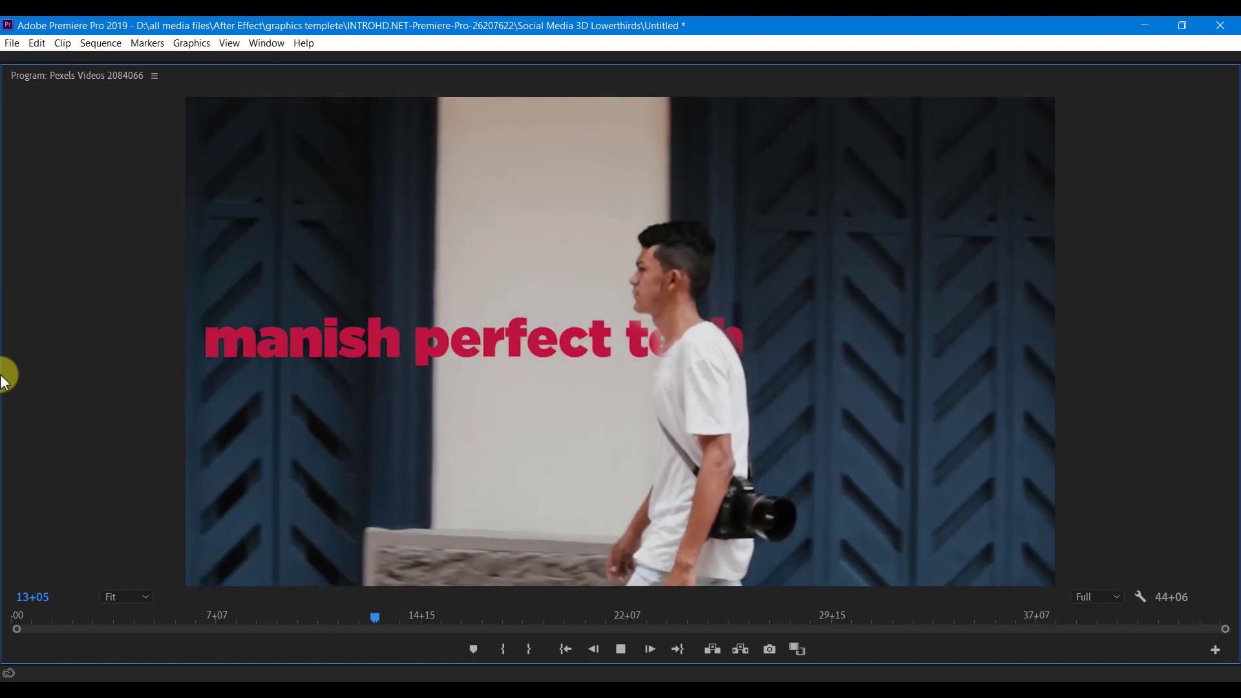
pyautogui.press('space')
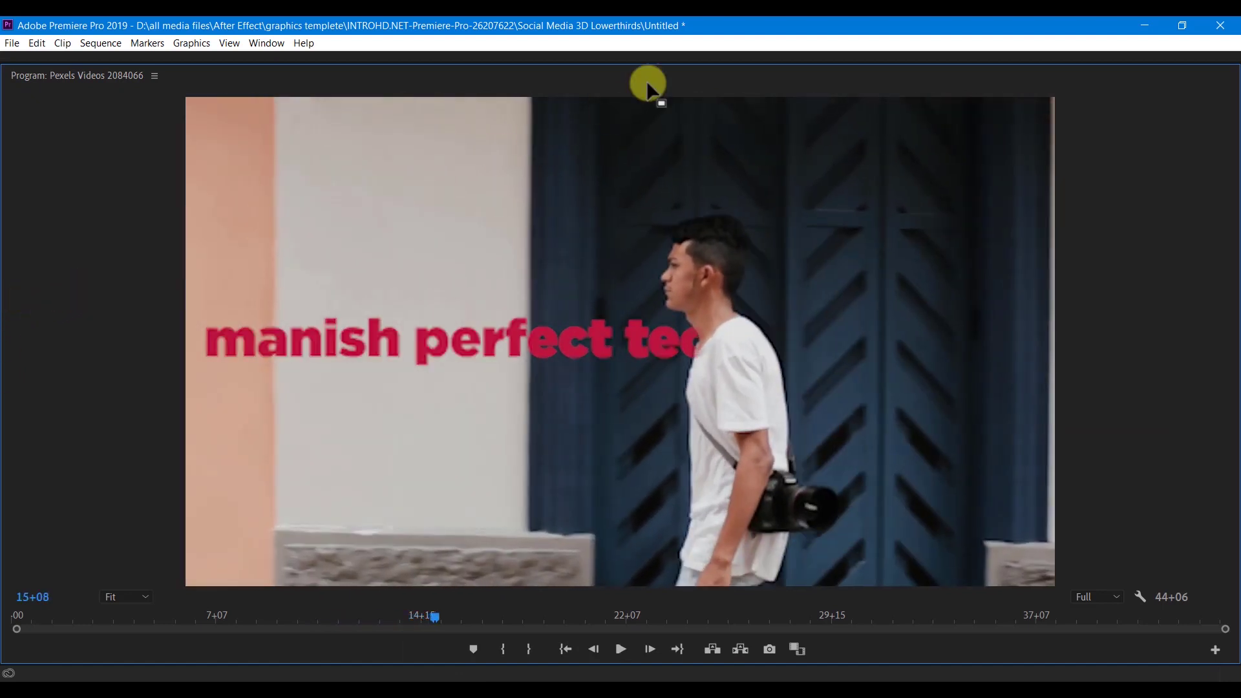
pyautogui.press('`')
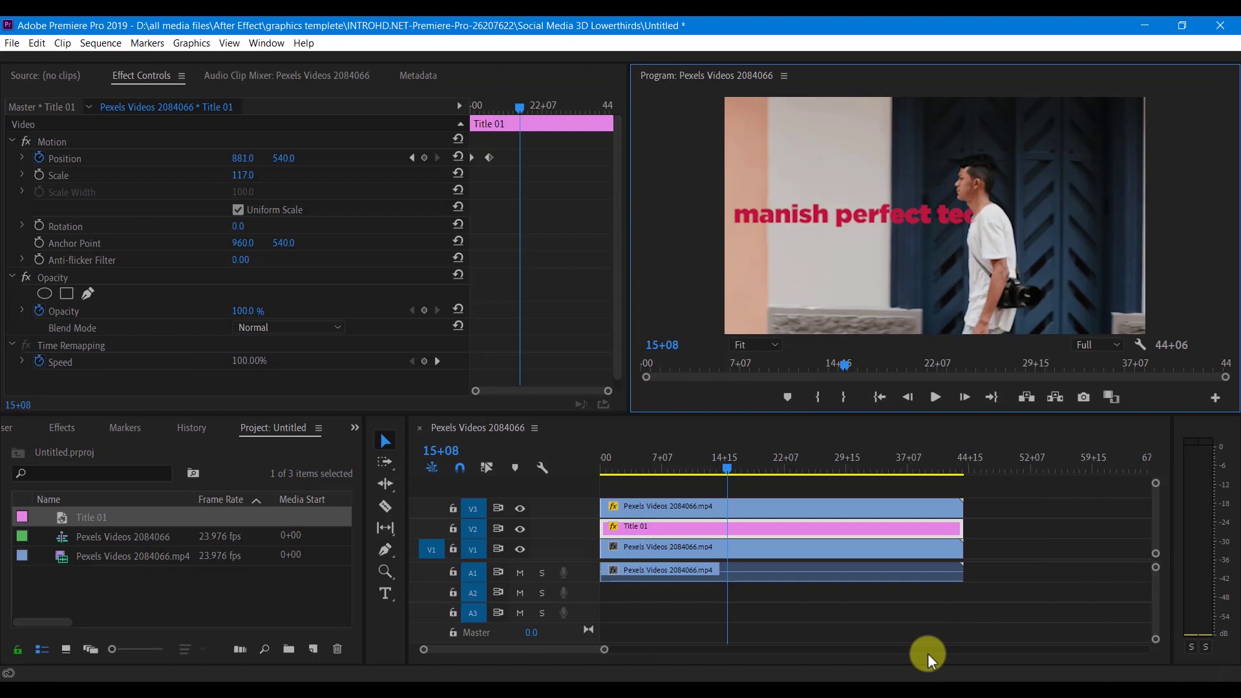